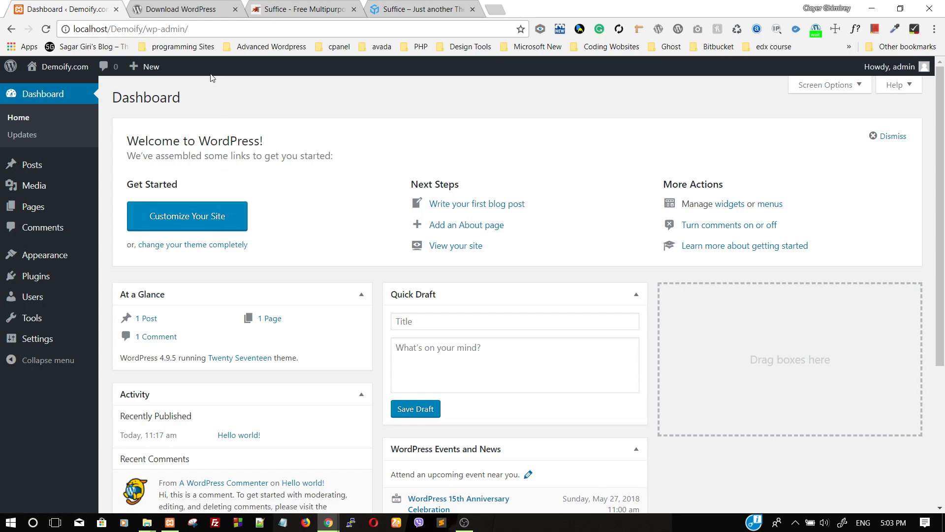
- Search the WordPress.org theme directory for "suffice" to find the Suffice theme
click(179, 8)
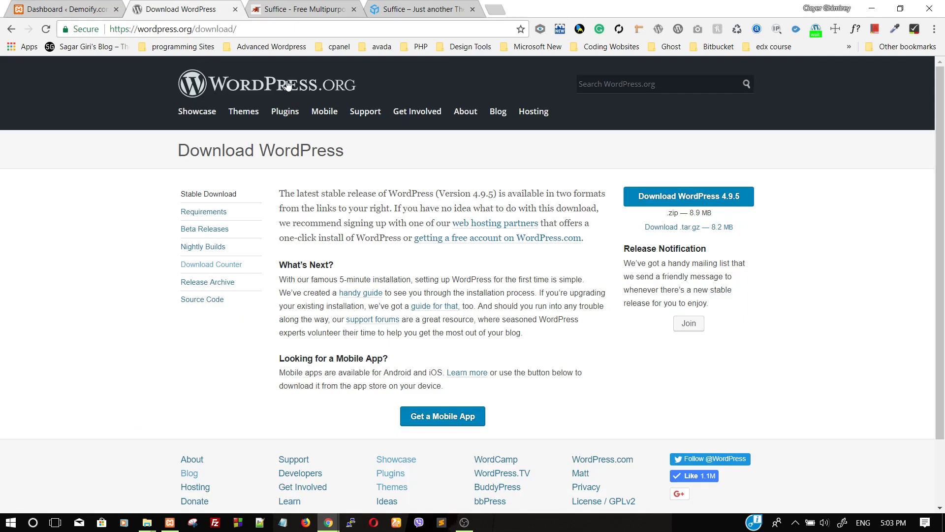
click(240, 111)
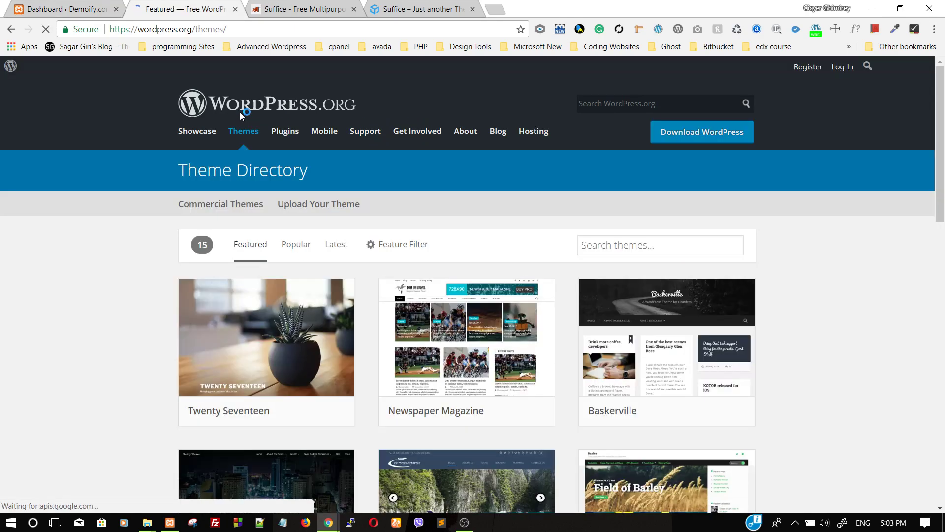
click(595, 247)
text(suffice)
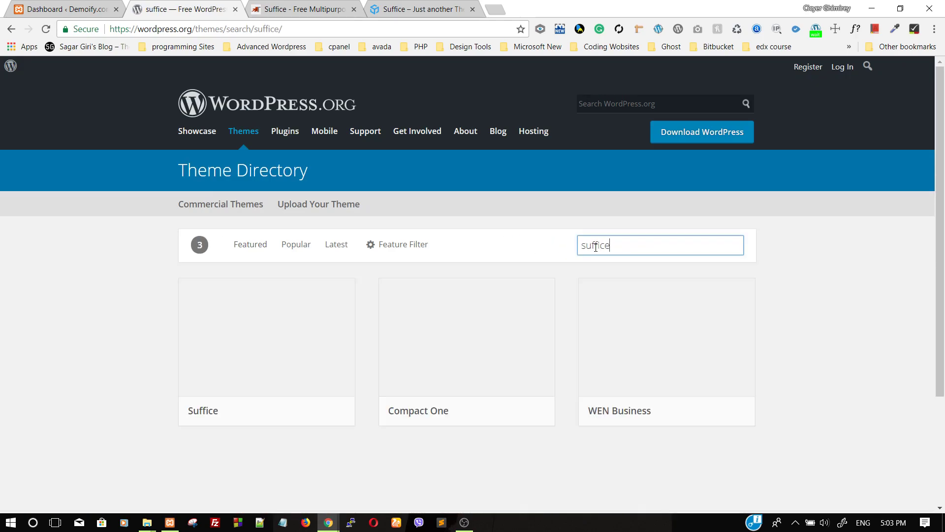
mouse_move(250, 355)
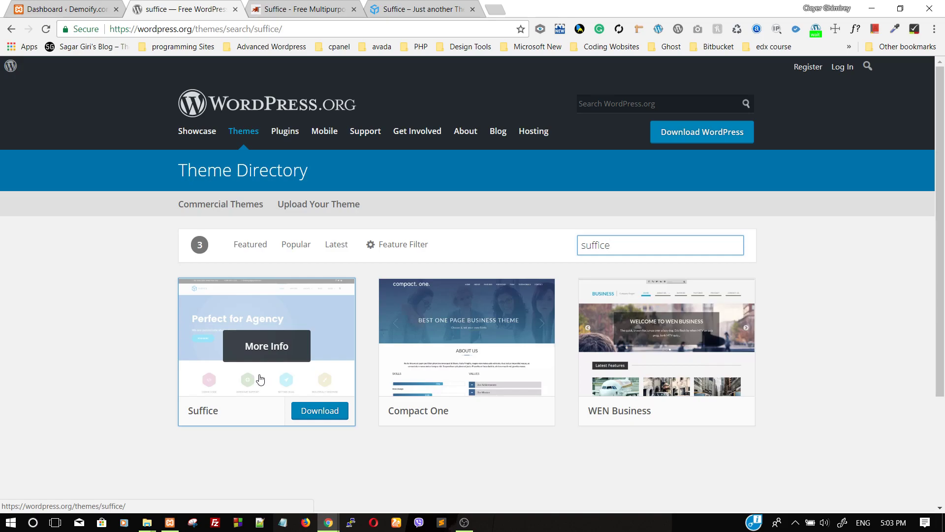
- Look through the sections of the Suffice demo homepage and view the theme's product page on ThemeGrill
click(401, 5)
scroll(422, 210, down, 10)
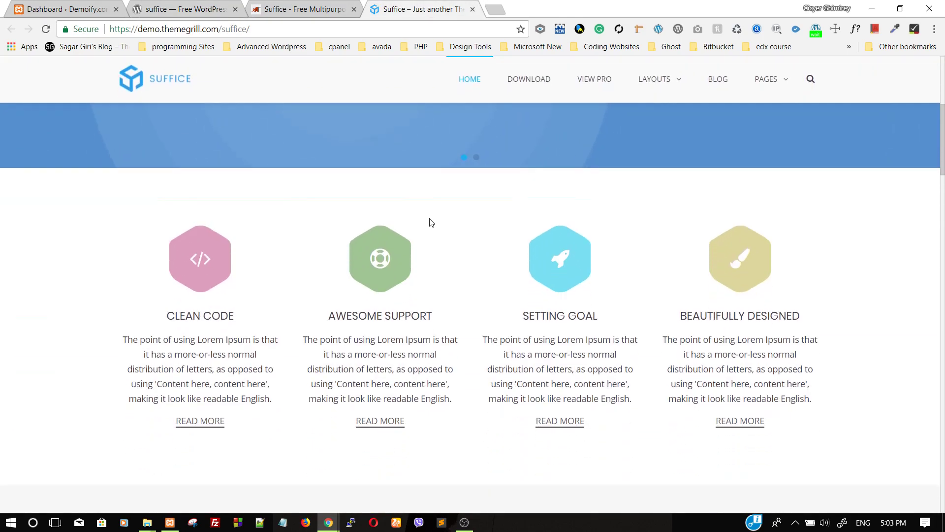
scroll(431, 218, up, 4)
scroll(431, 218, up, 3)
scroll(432, 221, down, 10)
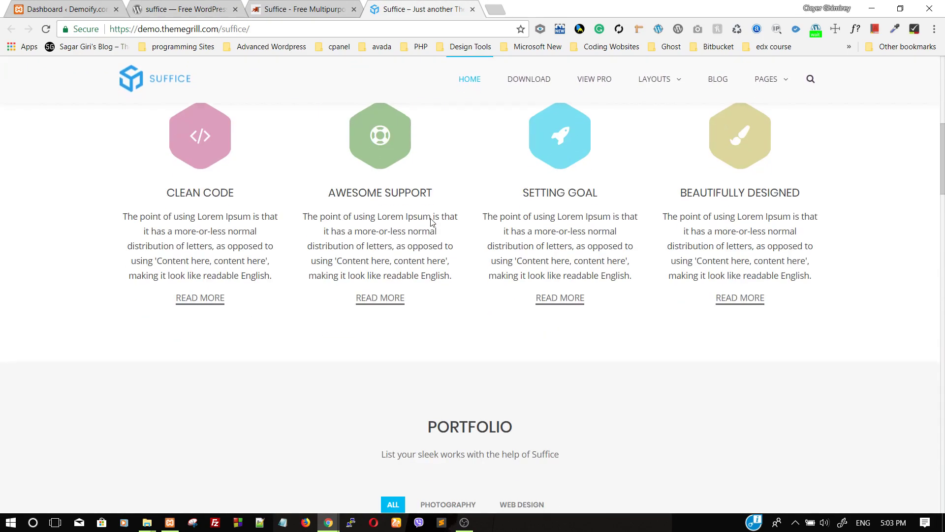
scroll(432, 222, down, 8)
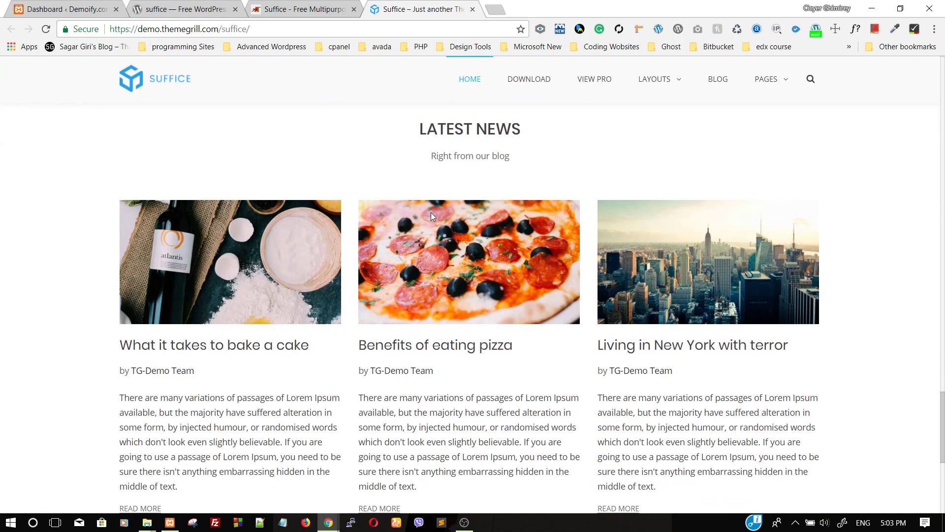
scroll(429, 216, up, 6)
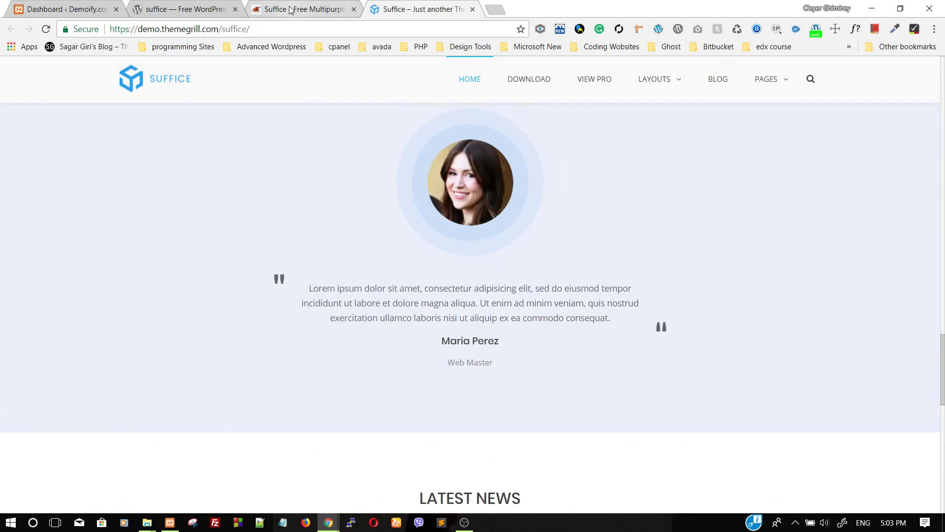
click(291, 9)
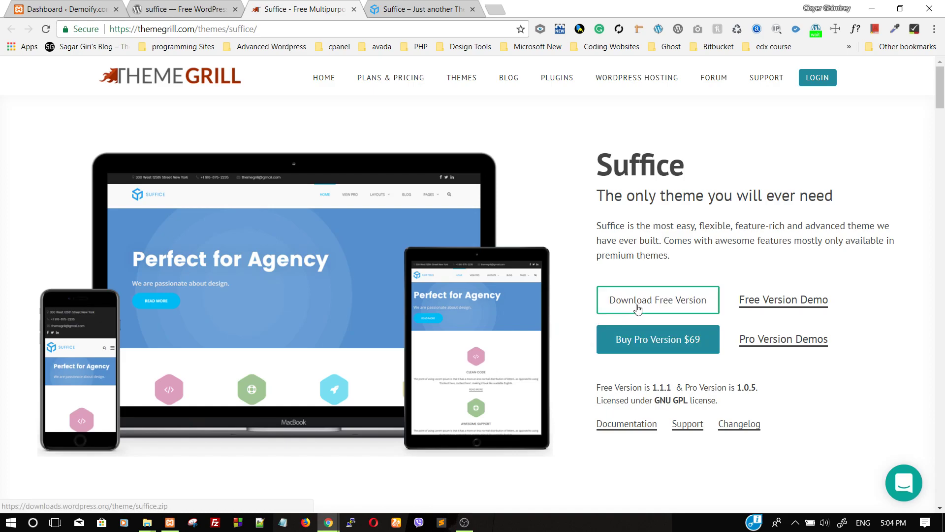
- Return to the Demoify.com dashboard and open the page for adding new themes
click(158, 6)
click(57, 9)
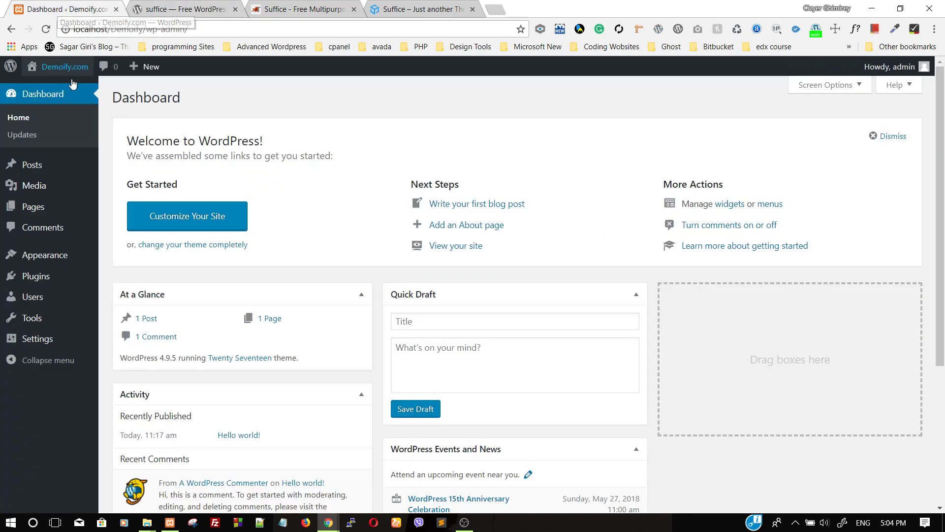
mouse_move(35, 259)
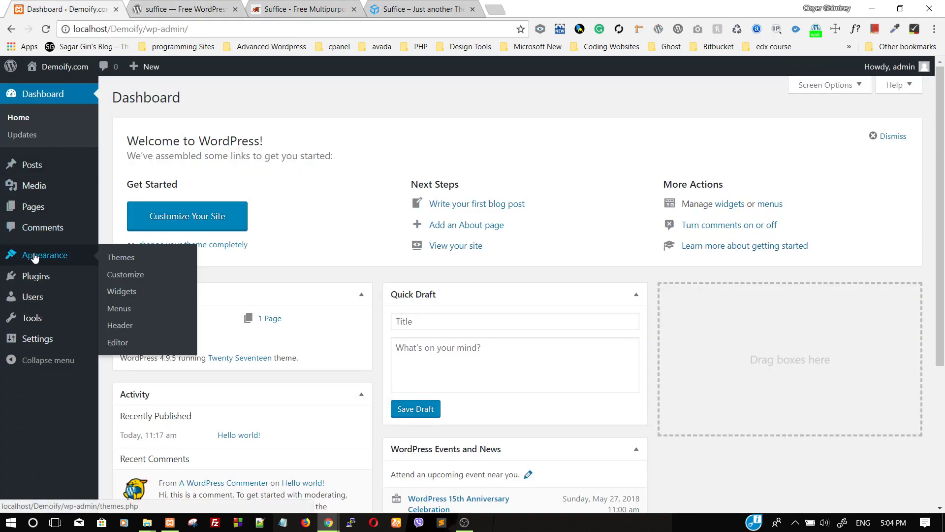
click(122, 258)
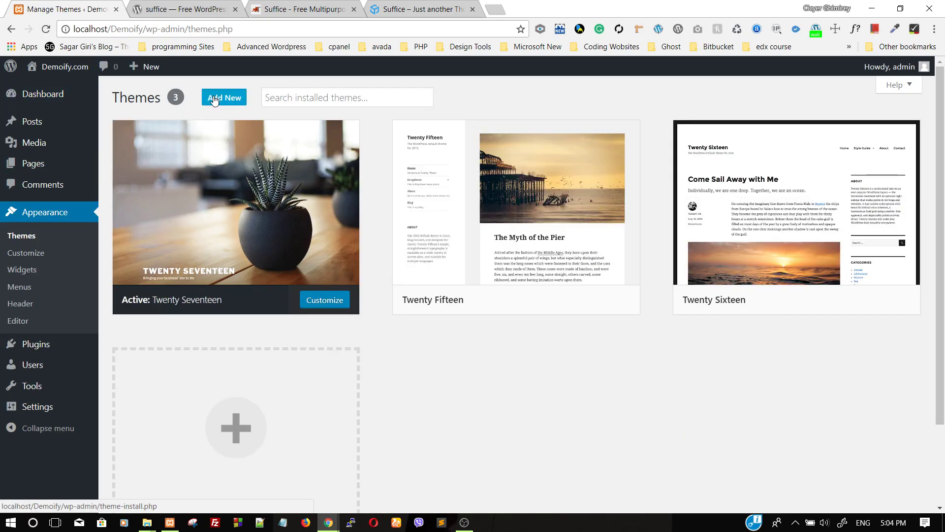
click(214, 98)
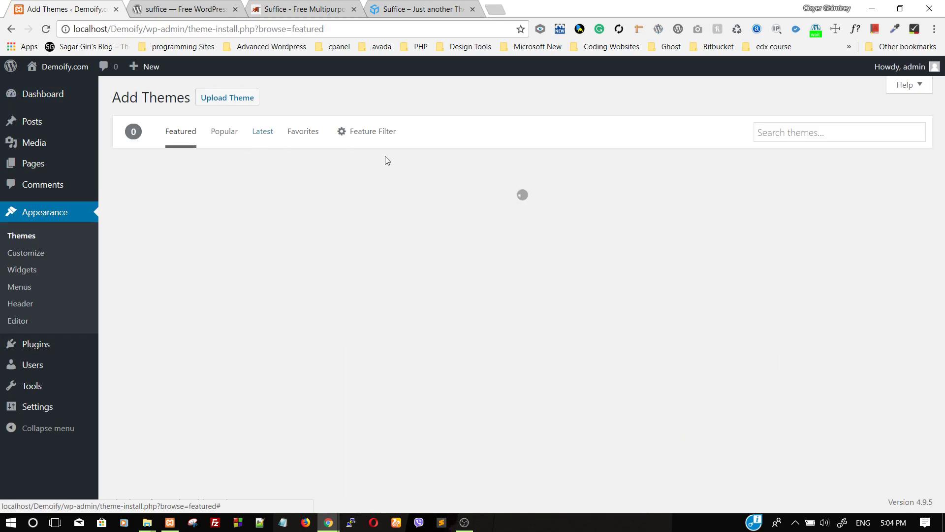
- Search the available themes for "Suffice" and install the Suffice theme
click(777, 134)
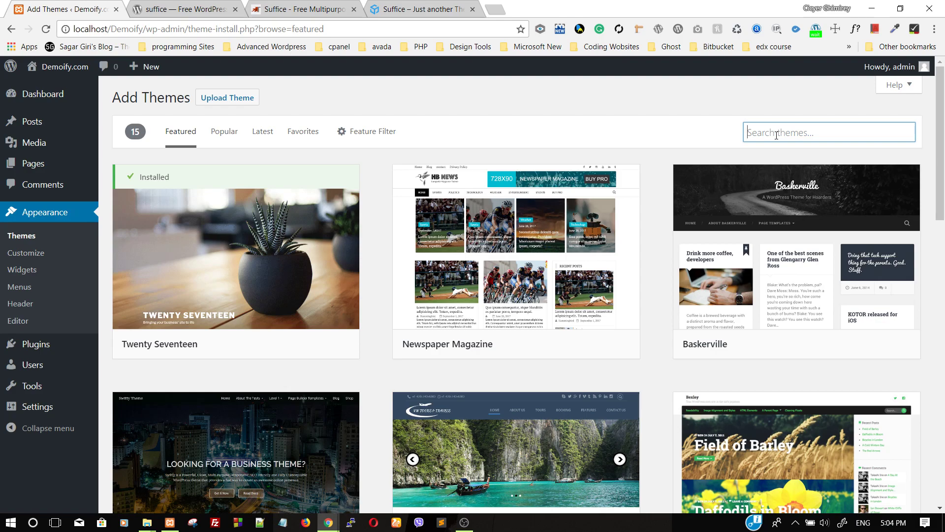
text(Suffice)
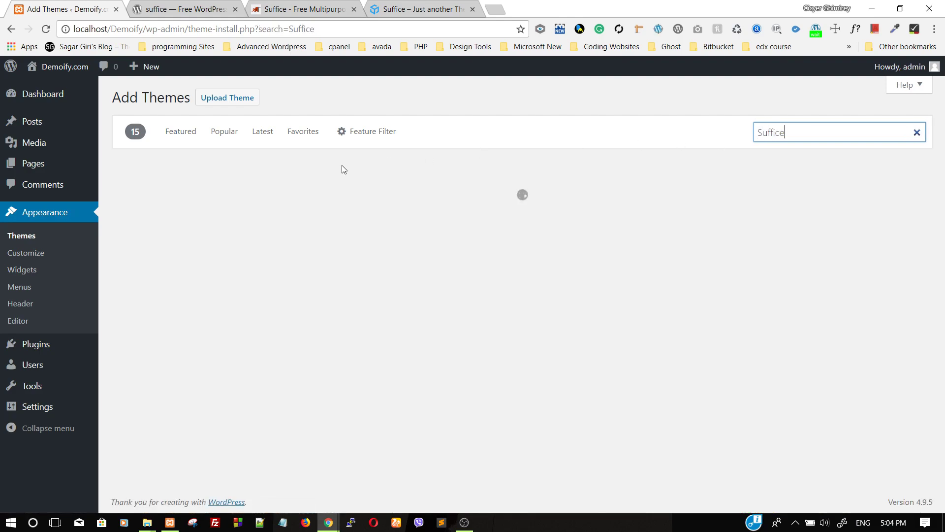
mouse_move(337, 181)
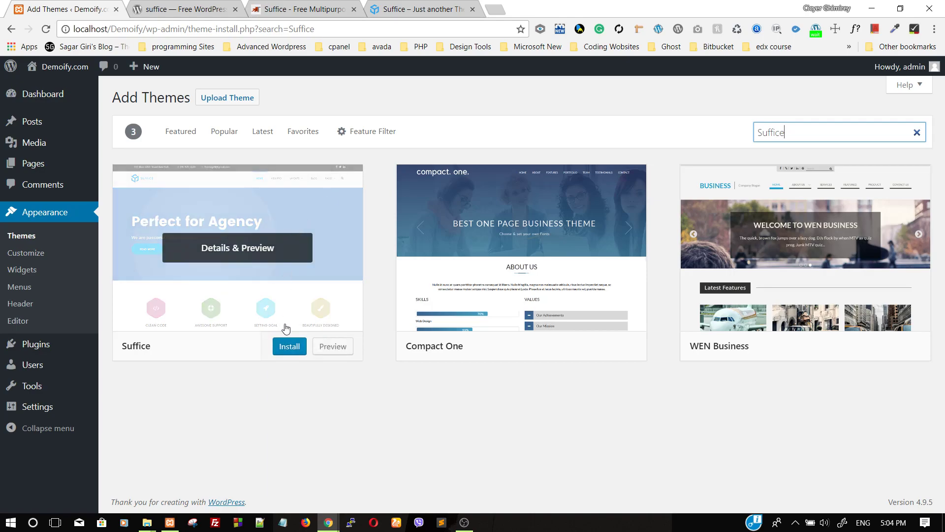
click(289, 347)
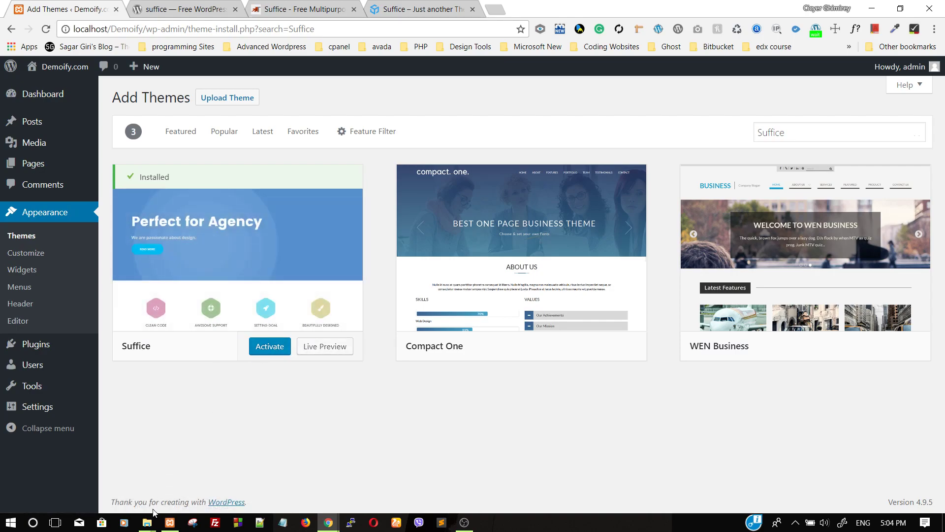
- Switch to File Explorer, inspect the theme folders in htdocs\Demoify\wp-content\themes, and return to the browser
mouse_move(149, 513)
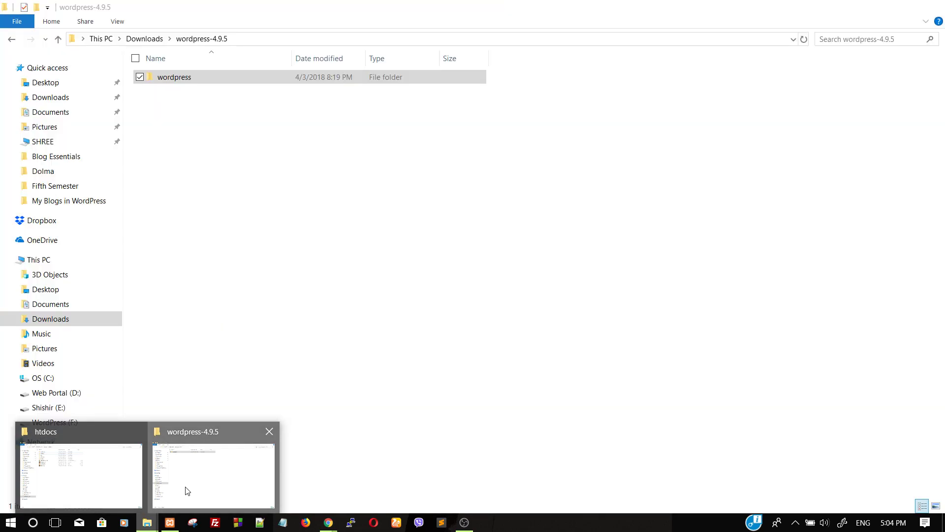
click(187, 493)
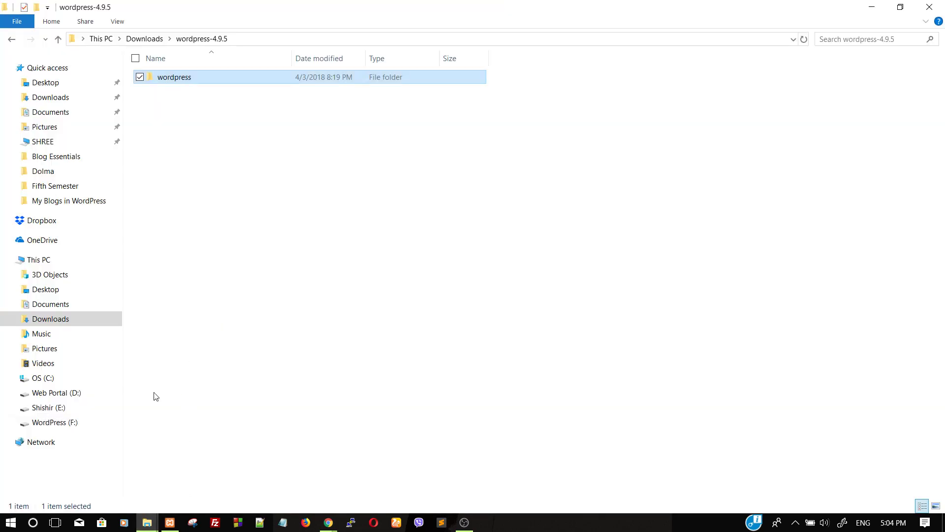
click(143, 525)
click(138, 502)
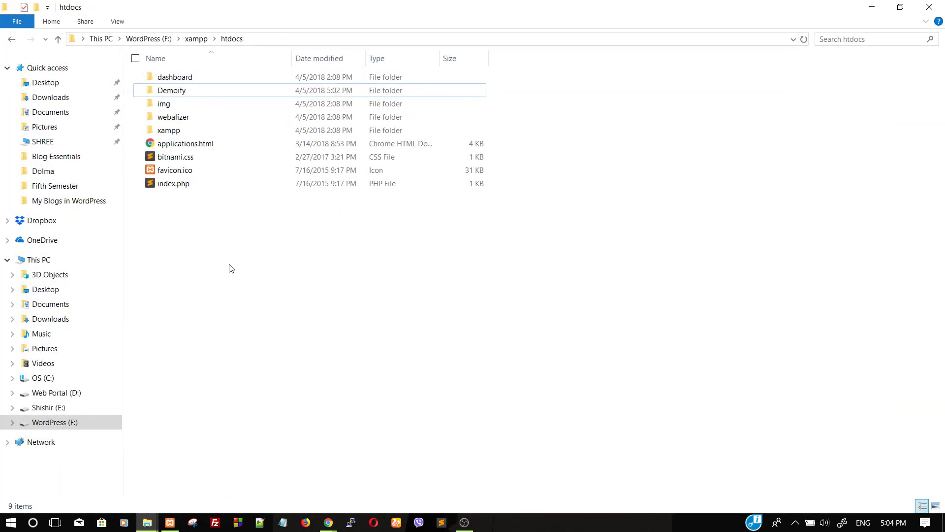
double_click(189, 91)
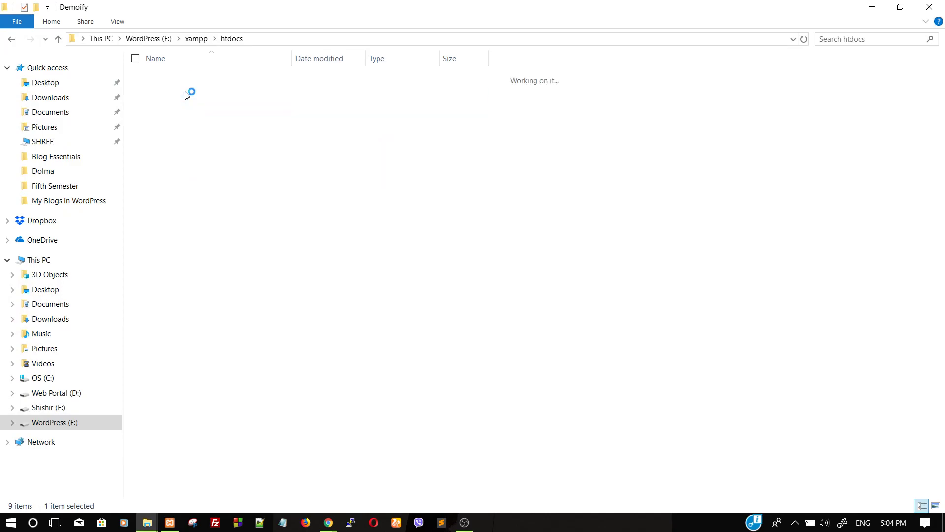
double_click(198, 92)
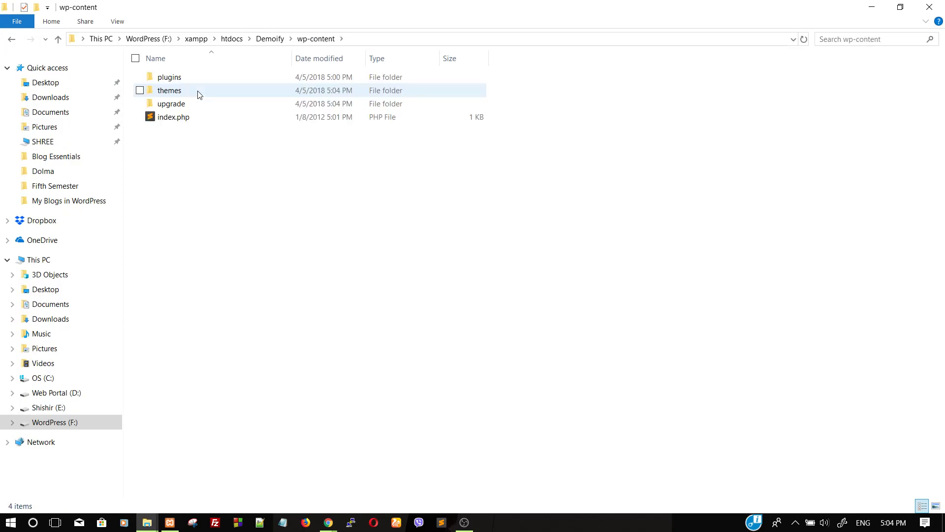
double_click(196, 90)
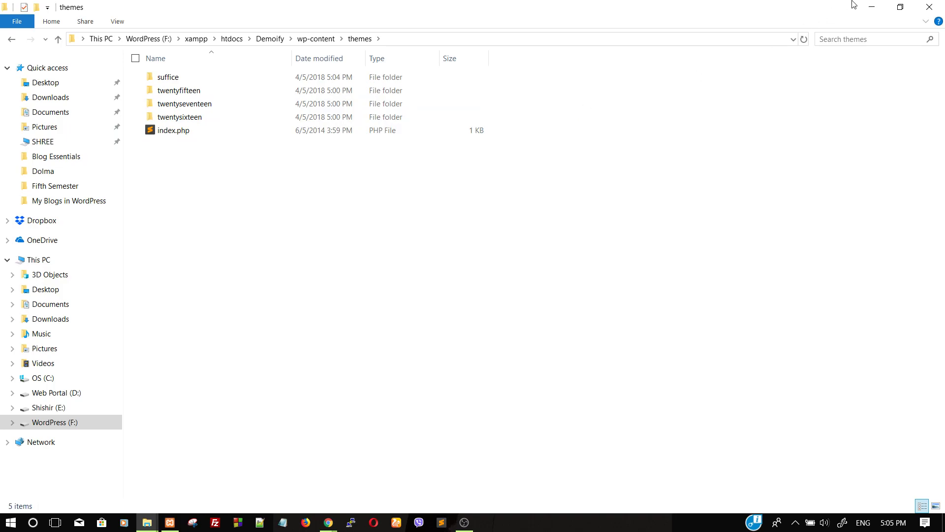
click(871, 7)
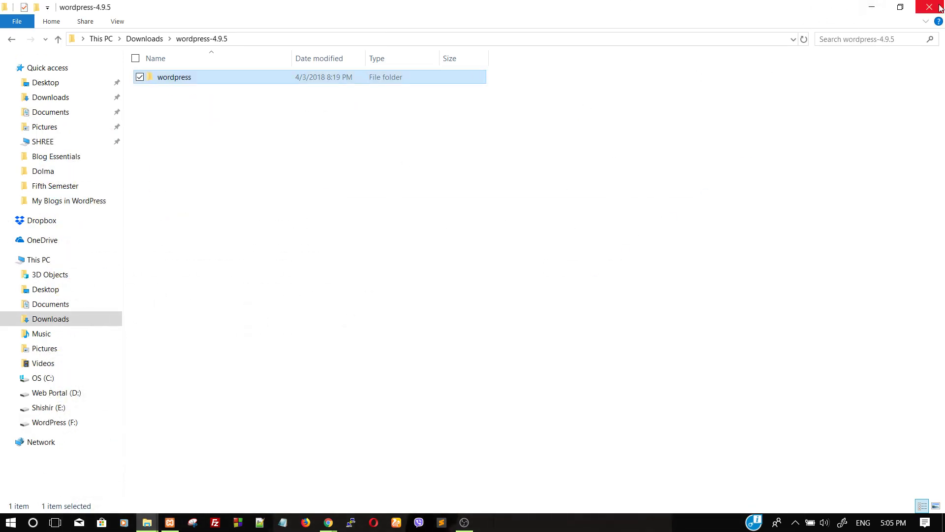
click(871, 6)
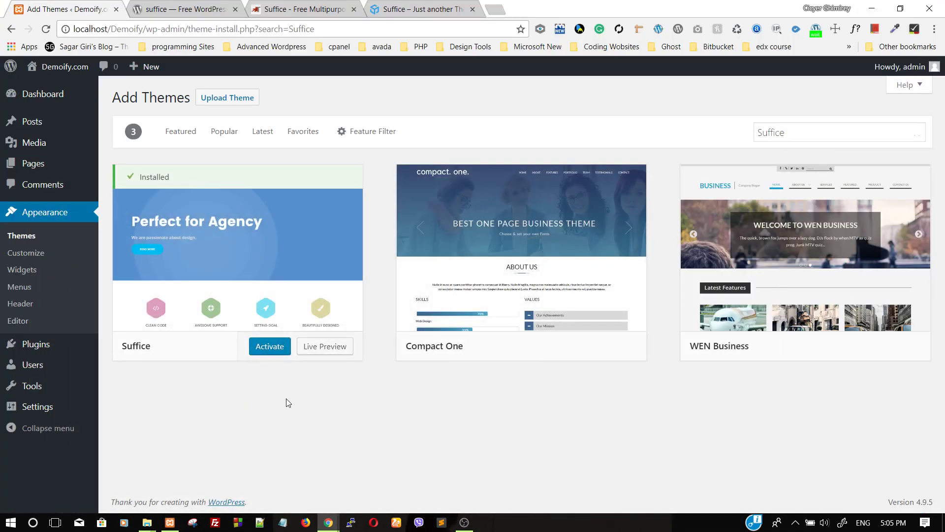
- Activate the Suffice theme and skip the opt-in for update notifications and diagnostic tracking
click(270, 346)
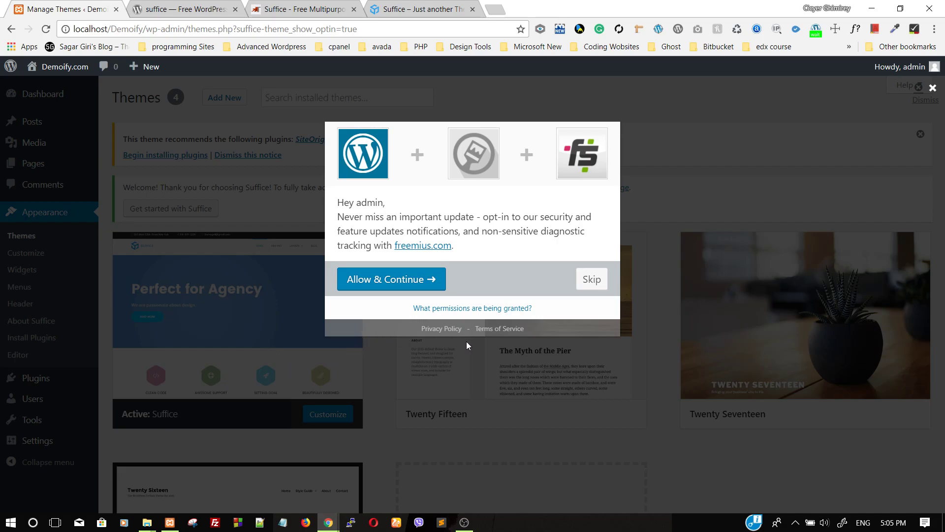
click(589, 280)
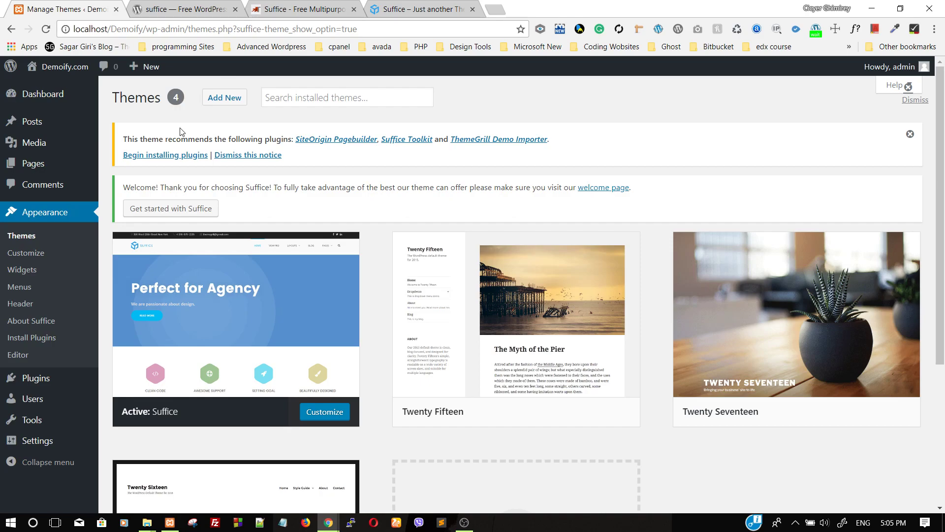
- Bulk-install the recommended plugins SiteOrigin Pagebuilder, Suffice Toolkit and ThemeGrill Demo Importer
click(165, 156)
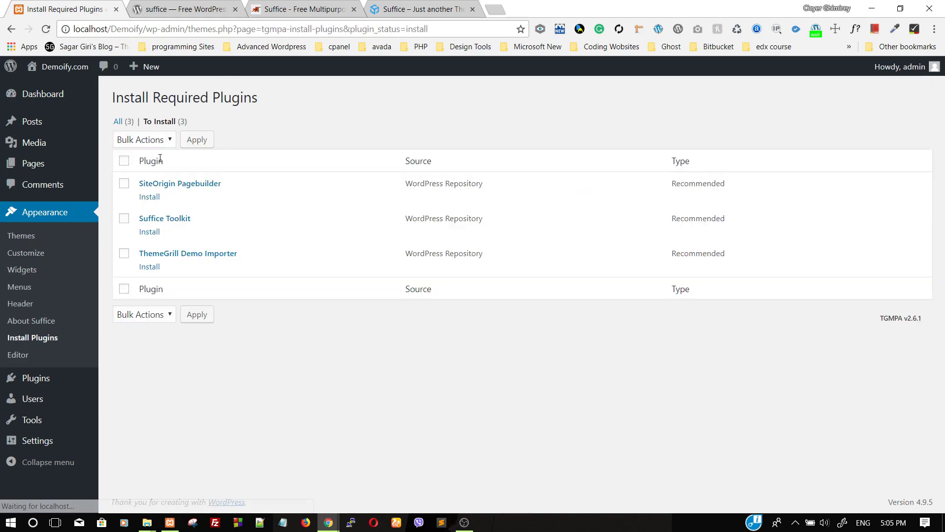
click(123, 162)
click(169, 140)
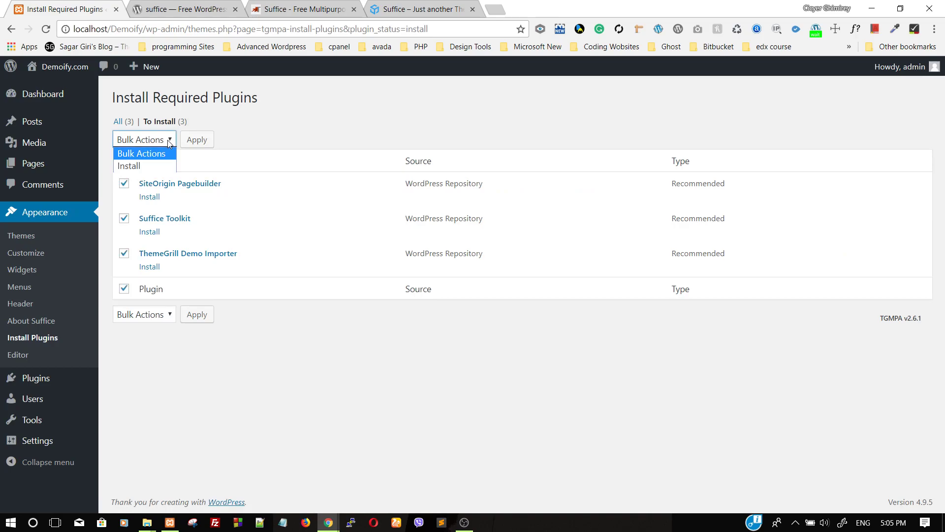
click(148, 164)
click(191, 141)
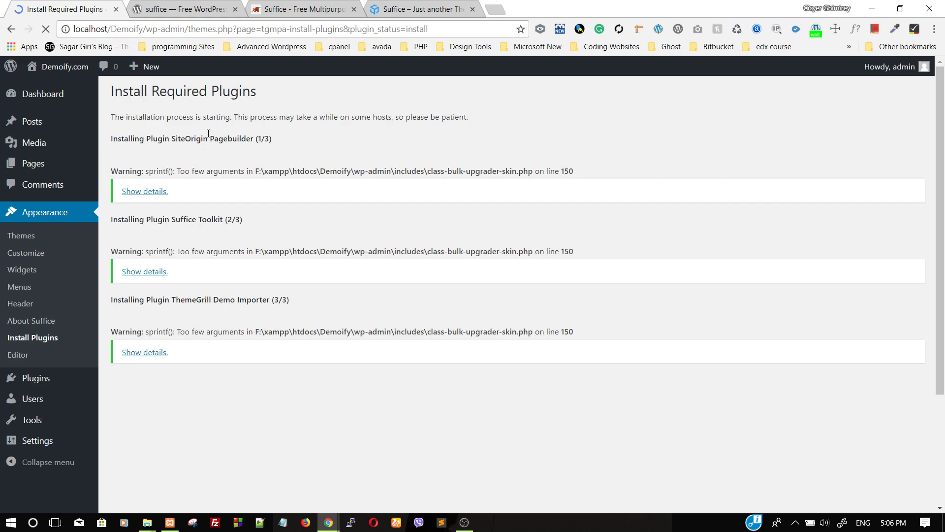
- Return to the required plugins installer and bulk-activate SiteOrigin Pagebuilder, Suffice Toolkit and ThemeGrill Demo Importer
scroll(165, 377, down, 1)
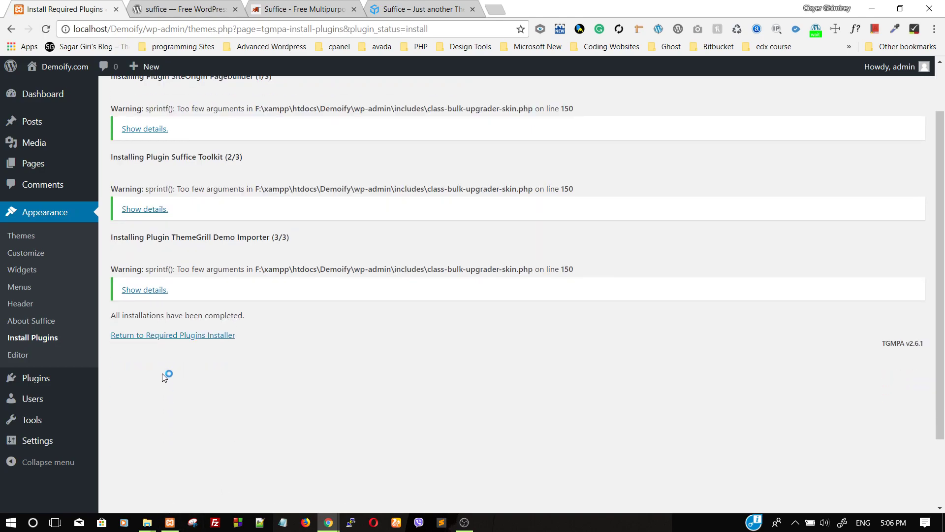
click(178, 339)
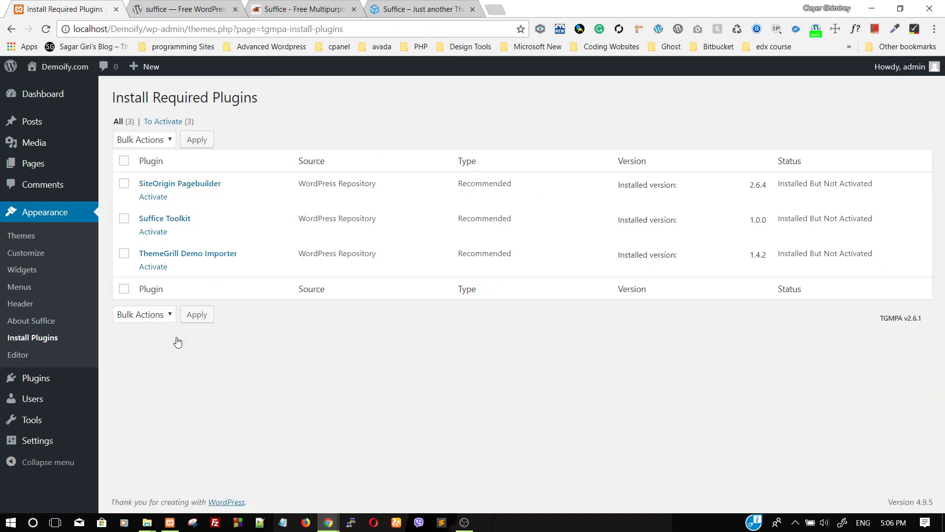
click(123, 161)
click(170, 140)
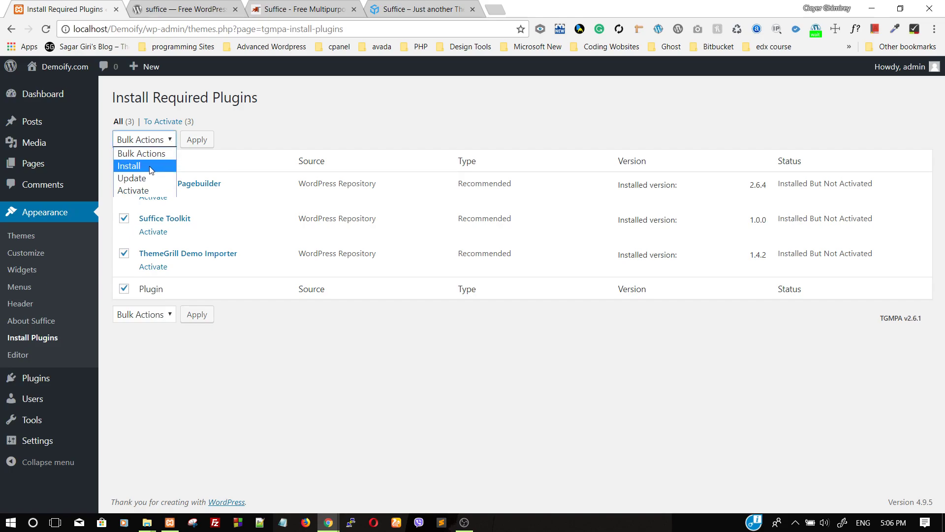
click(148, 190)
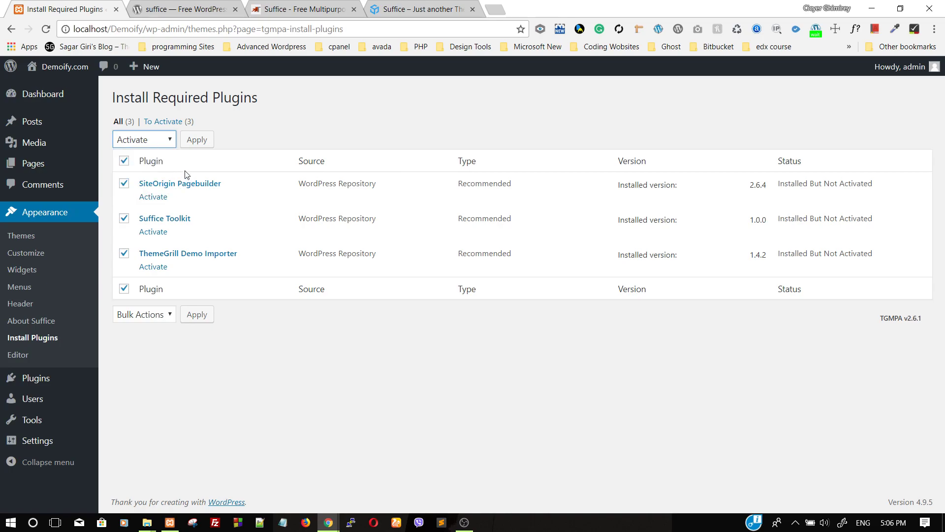
click(195, 143)
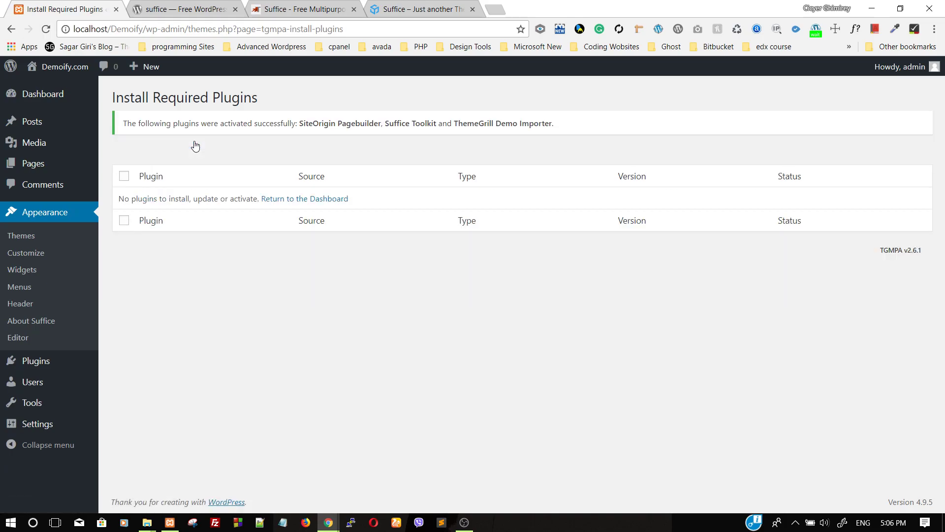
- Return to the dashboard and open the Theme Demos list in the Demo Importer
click(301, 199)
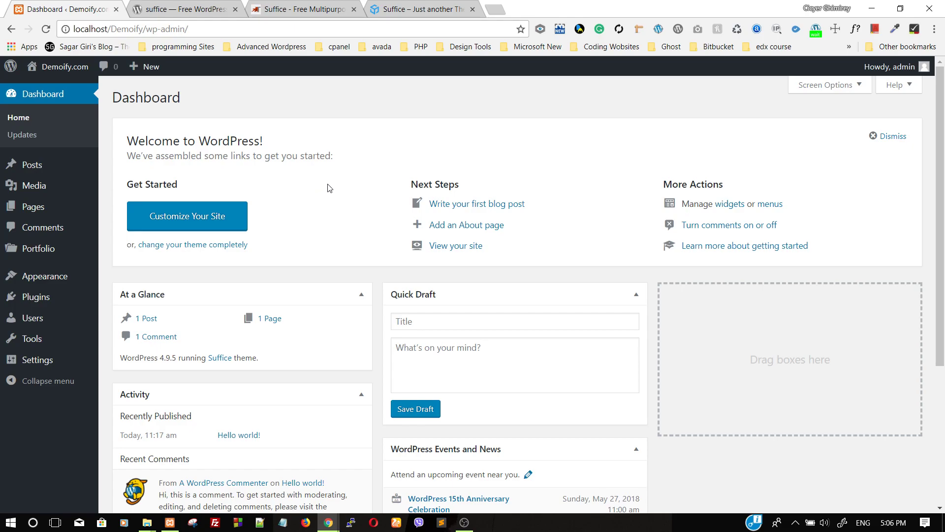
mouse_move(65, 277)
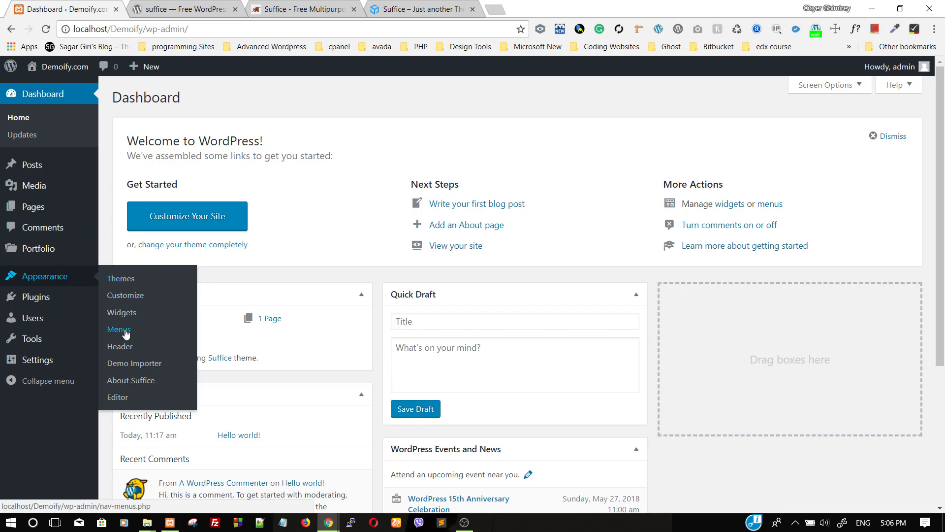
click(122, 365)
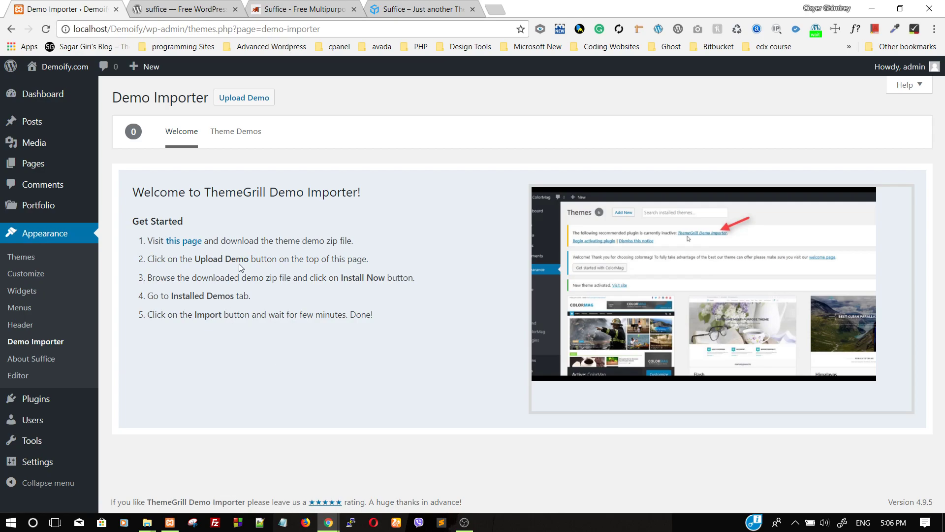
click(237, 136)
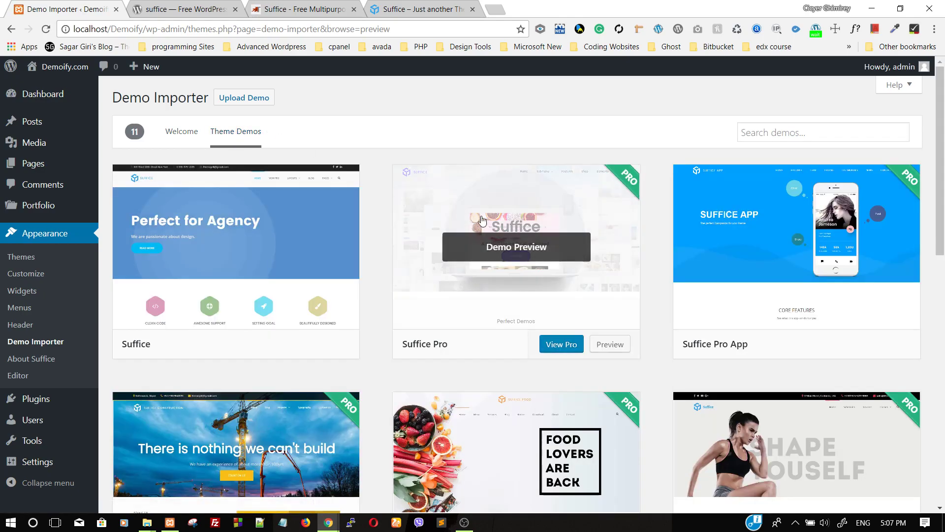
- Look through the free and Pro Suffice theme demos offered by the Demo Importer
mouse_move(508, 354)
scroll(507, 355, down, 2)
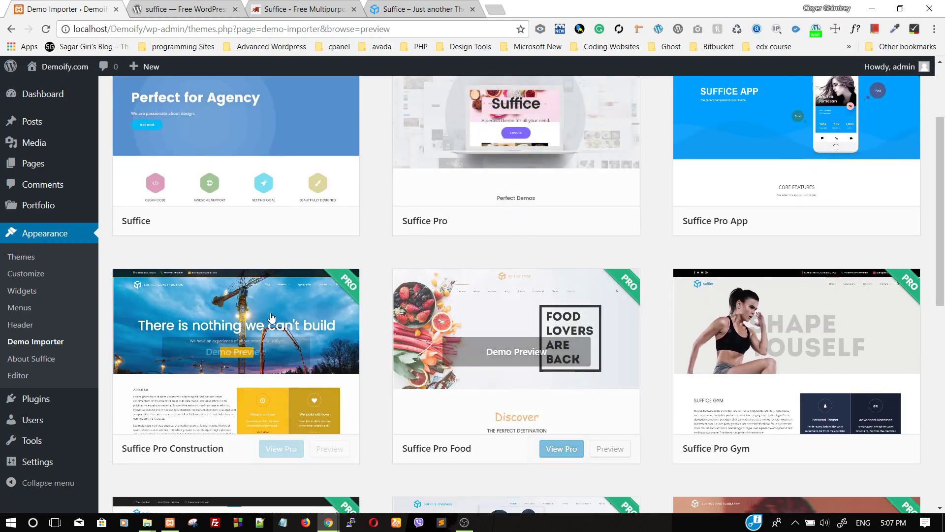
mouse_move(700, 368)
scroll(700, 368, down, 2)
mouse_move(447, 303)
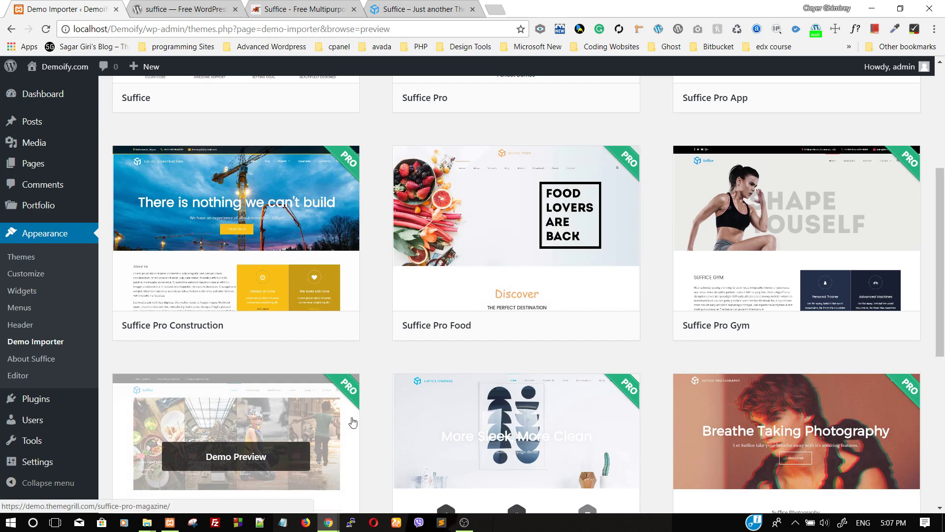
scroll(747, 424, down, 5)
mouse_move(570, 340)
scroll(570, 341, up, 10)
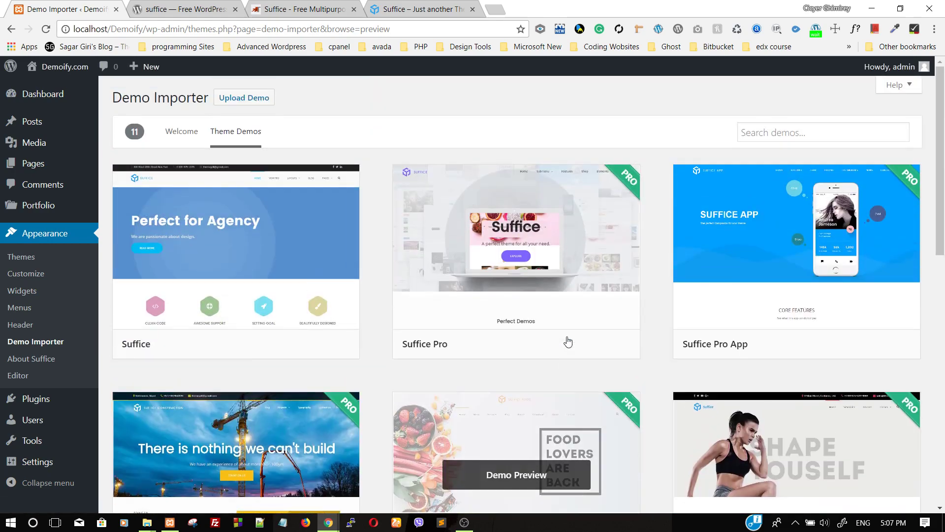
- Download the demo pack of the free Suffice demo
mouse_move(345, 236)
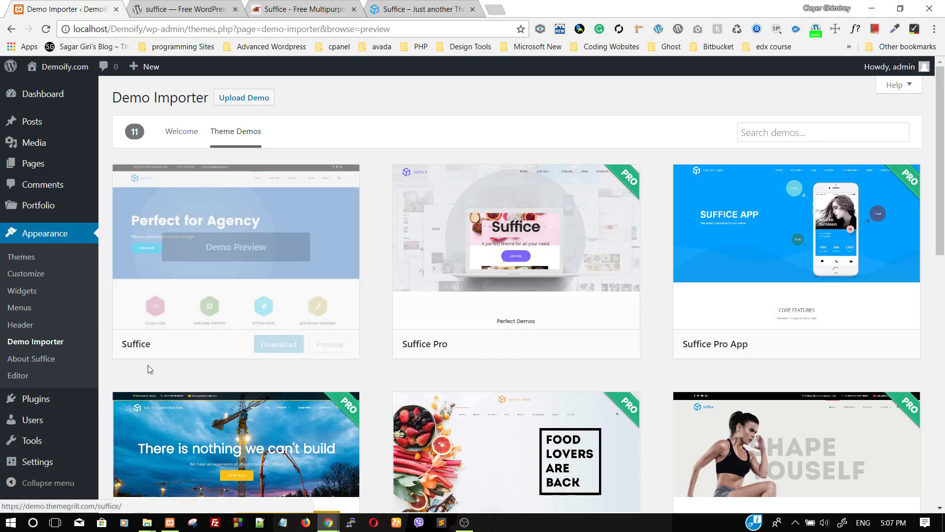
mouse_move(524, 292)
mouse_move(348, 308)
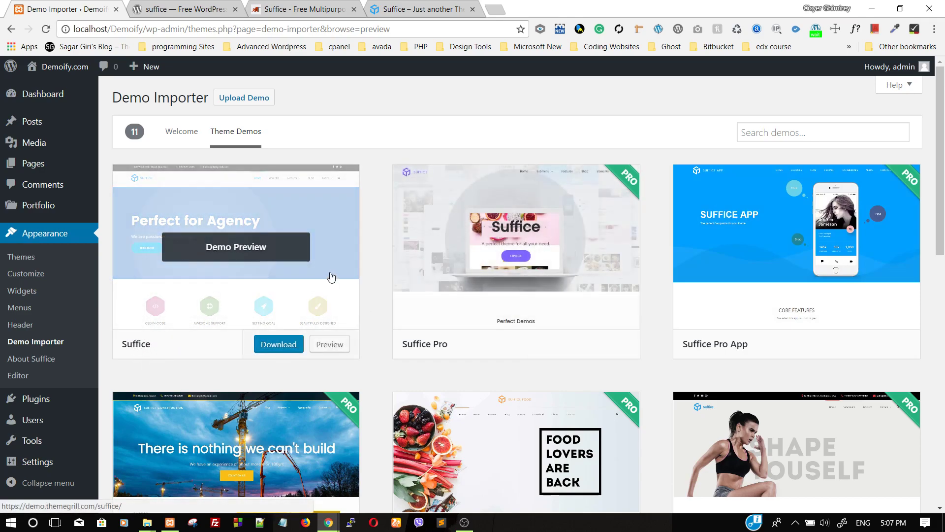
click(279, 344)
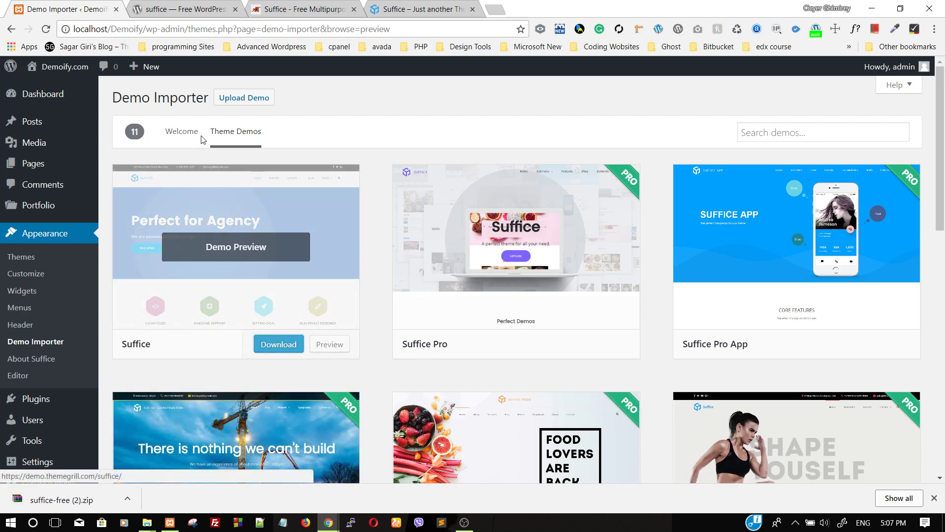
- Upload and install the demo pack suffice-free (2).zip, and return to the Demo Importer
click(247, 101)
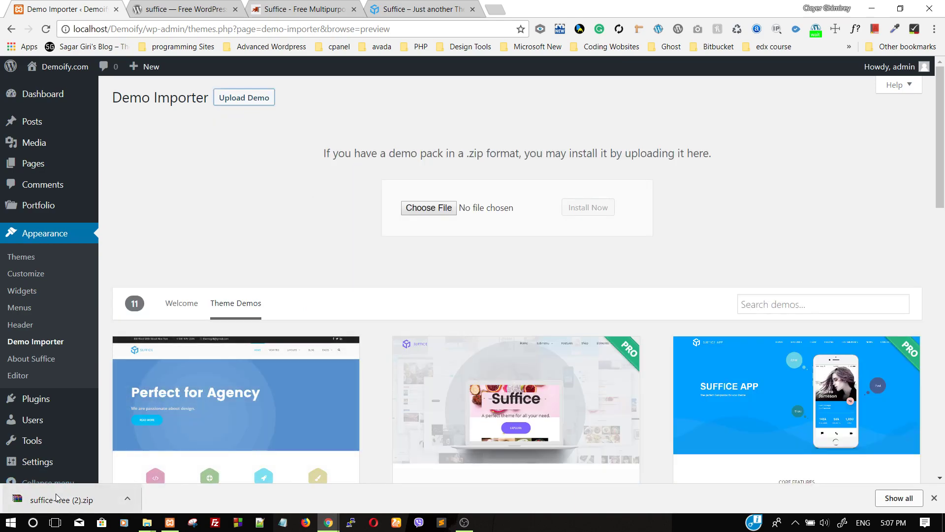
drag(50, 500, 501, 207)
click(575, 207)
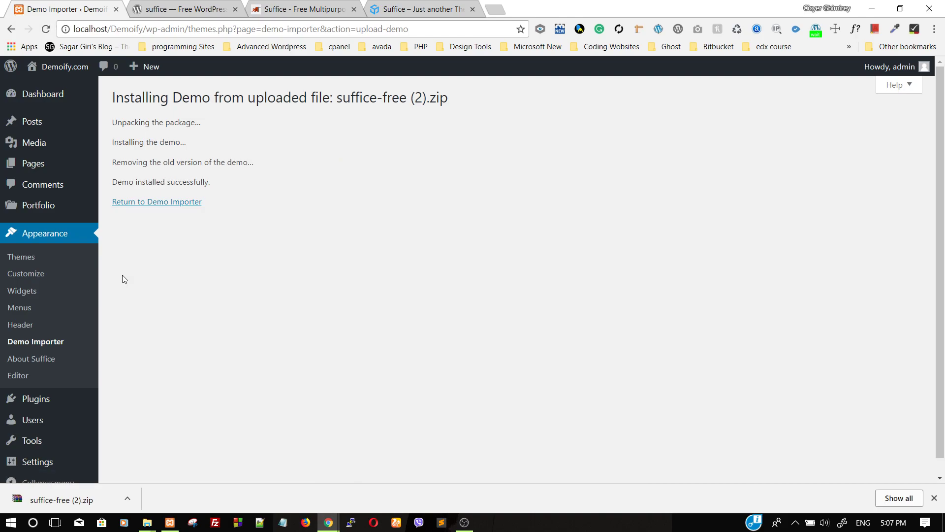
click(154, 203)
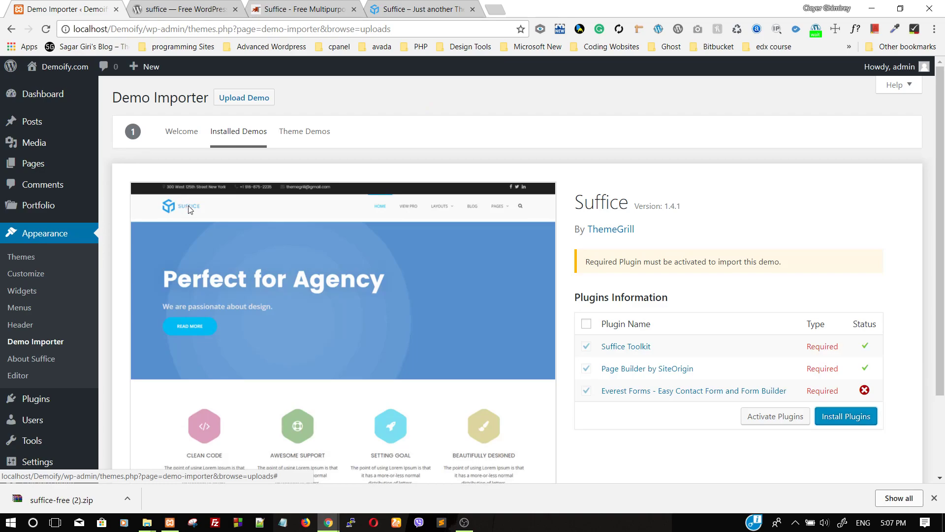
- Install and activate the missing required plugin Everest Forms for the Suffice demo
scroll(295, 229, down, 2)
scroll(296, 230, up, 1)
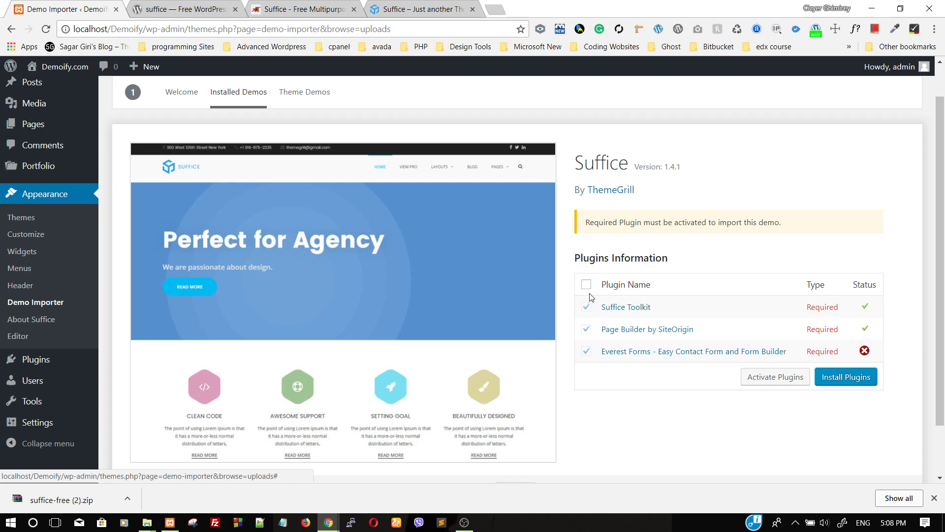
click(845, 381)
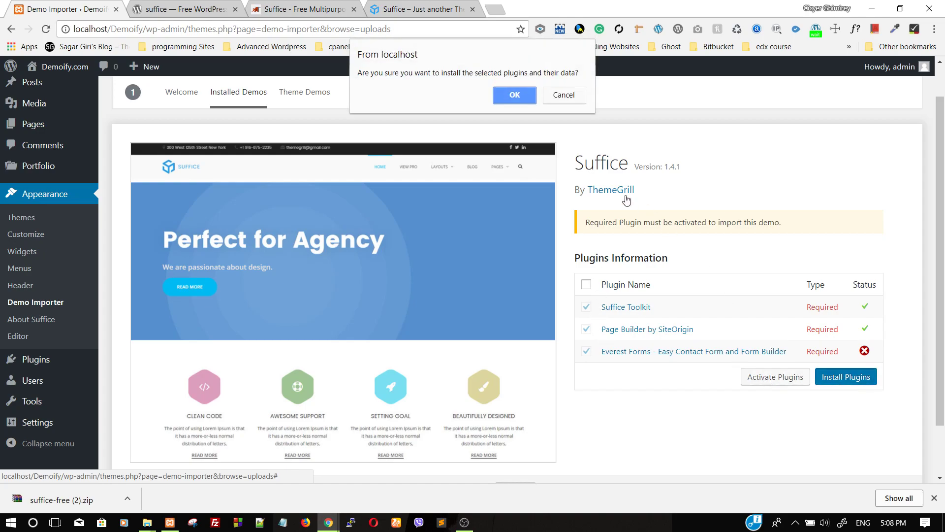
click(500, 94)
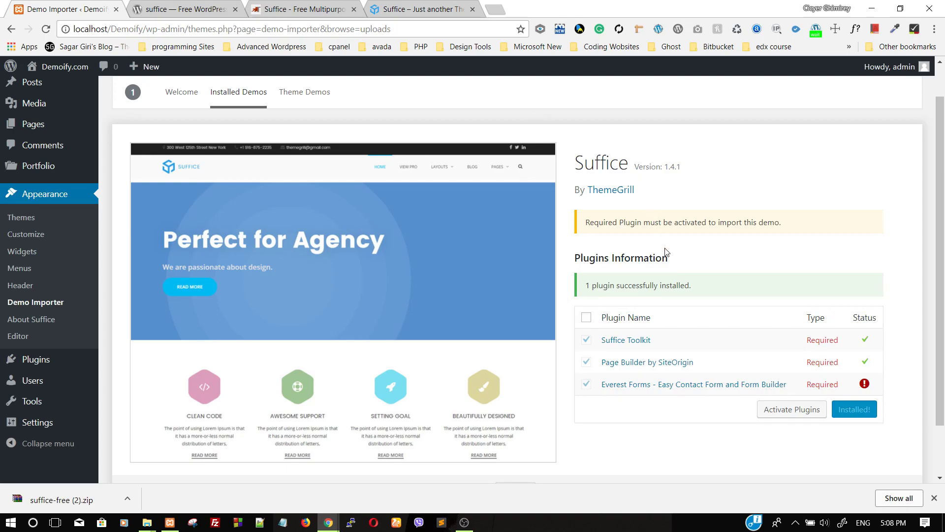
click(780, 410)
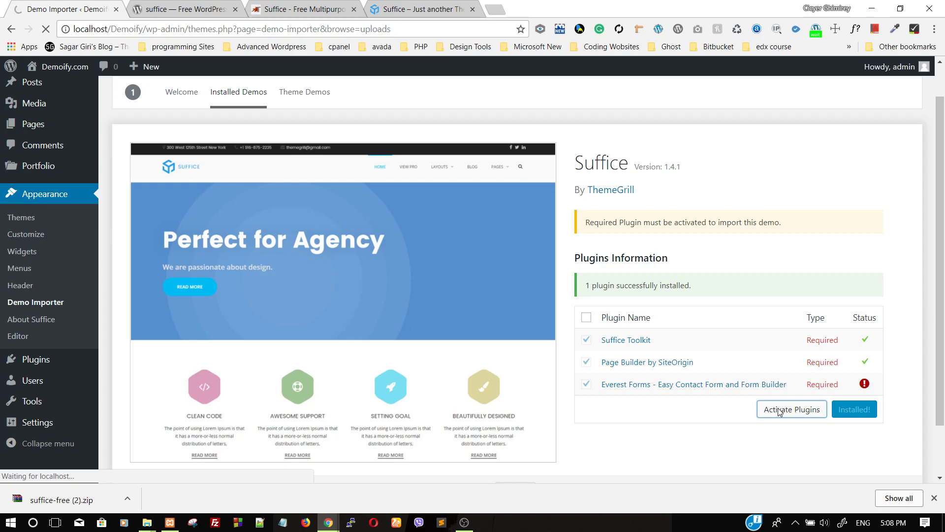
- Import the Suffice demo content, accepting that it overwrites the current customizer, widgets and other settings
scroll(779, 412, down, 1)
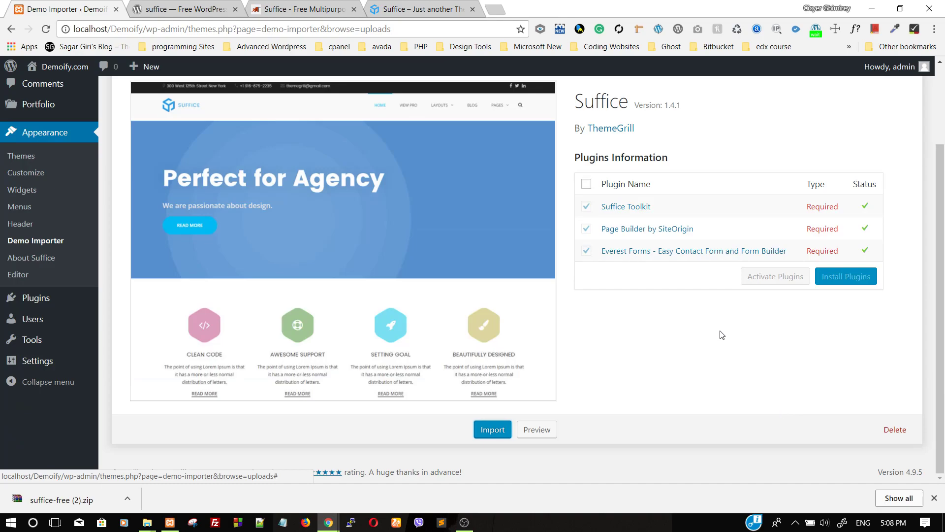
scroll(692, 345, up, 1)
scroll(679, 345, down, 1)
scroll(682, 343, up, 1)
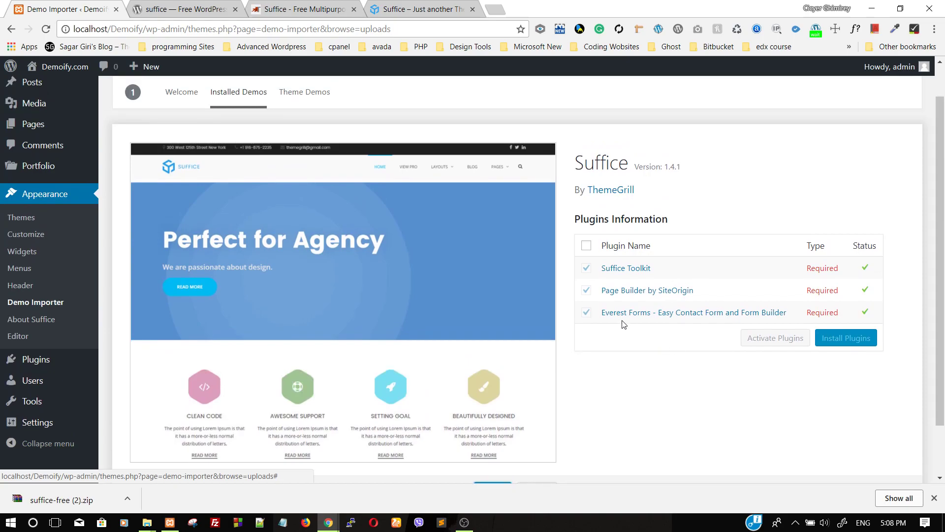
scroll(602, 318, down, 1)
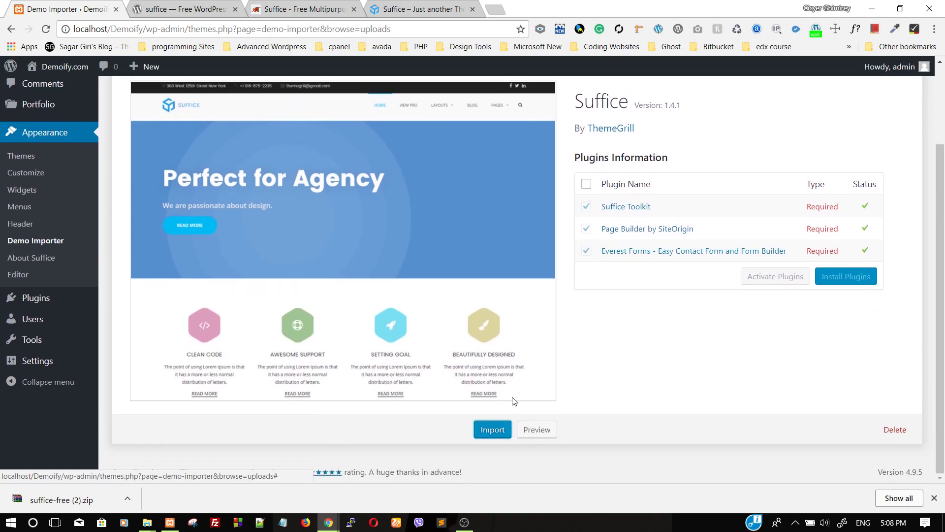
click(494, 431)
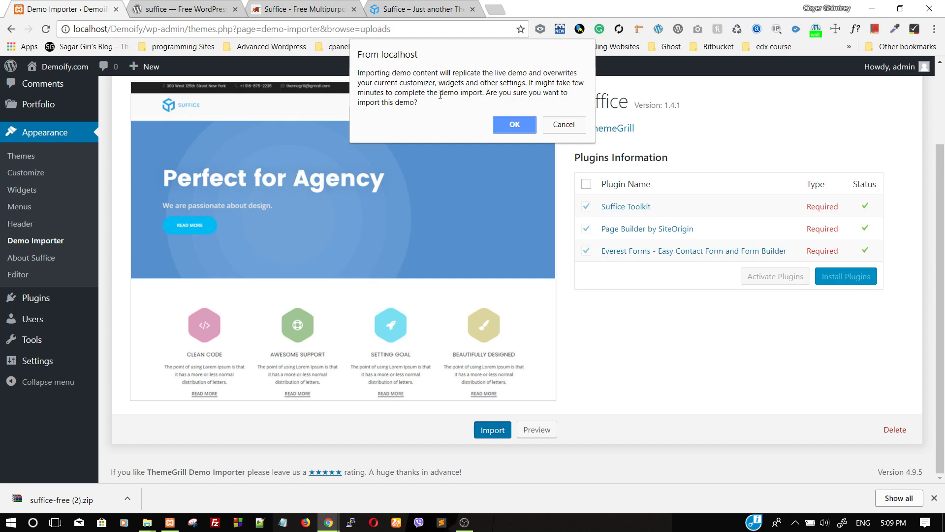
click(516, 130)
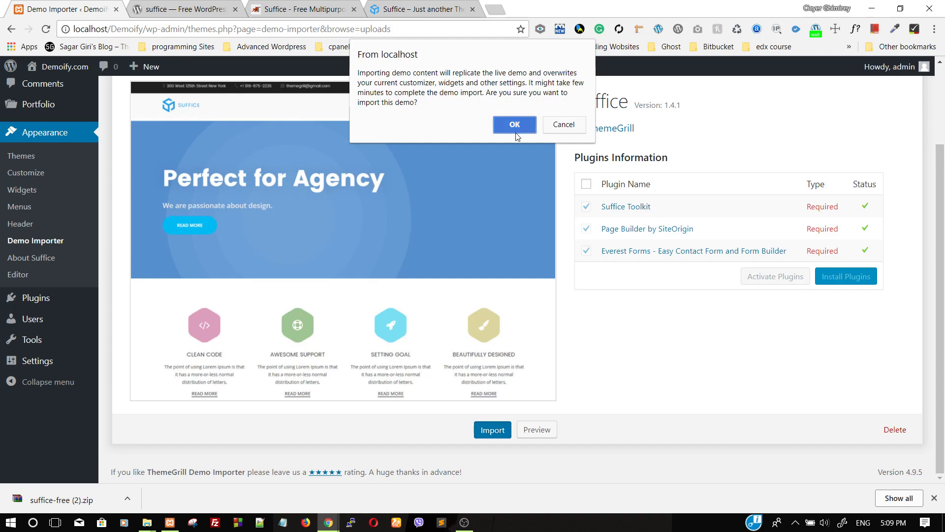
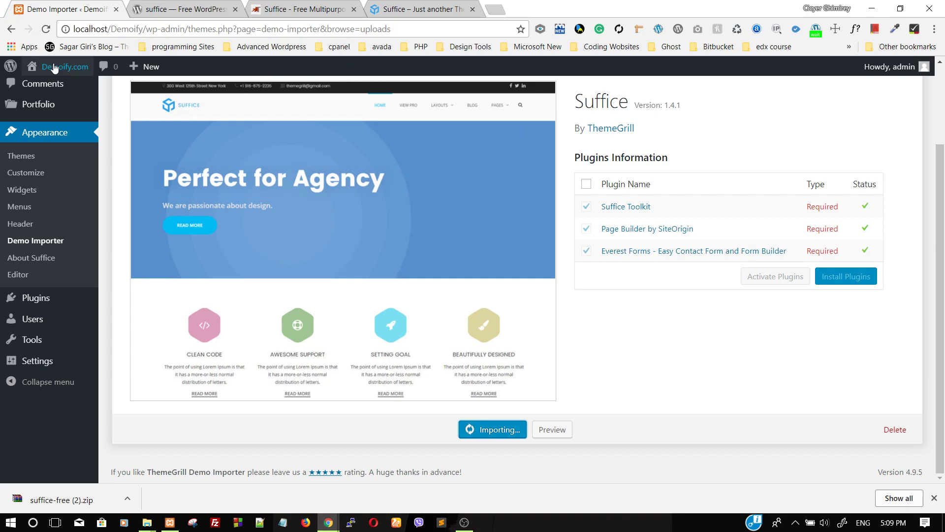
- Open the local Demoify site's front page in a new tab and view it
mouse_move(58, 69)
middle_click(49, 88)
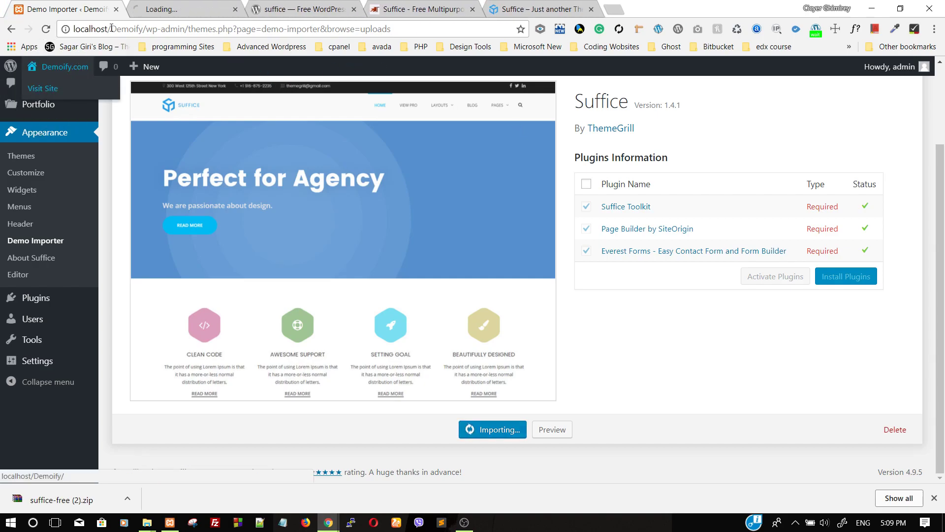
click(175, 6)
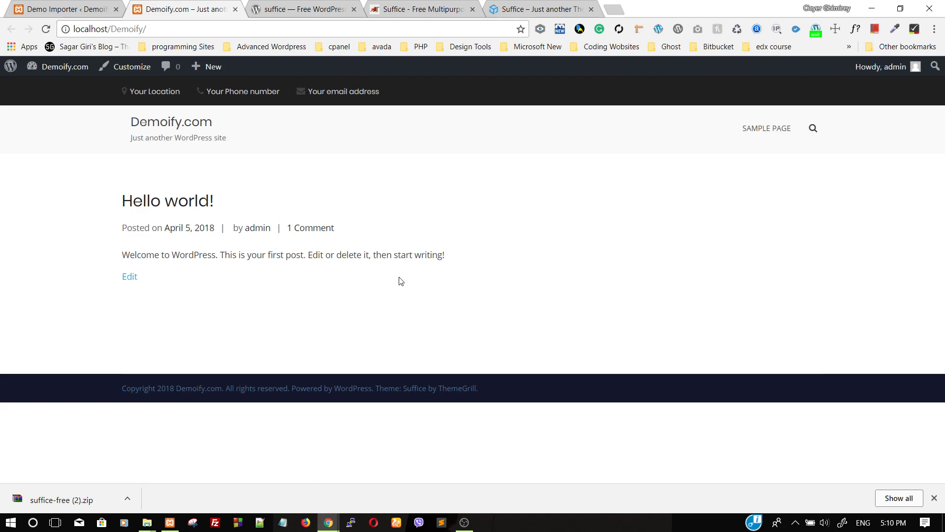
- Examine the home page of the online Suffice demo from the slider down to the footer
click(600, 8)
scroll(407, 253, down, 10)
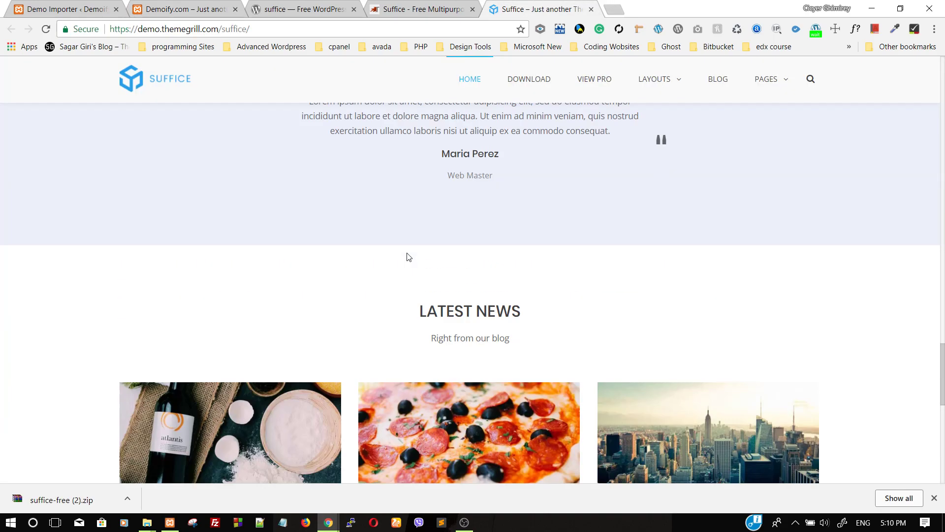
scroll(407, 257, up, 20)
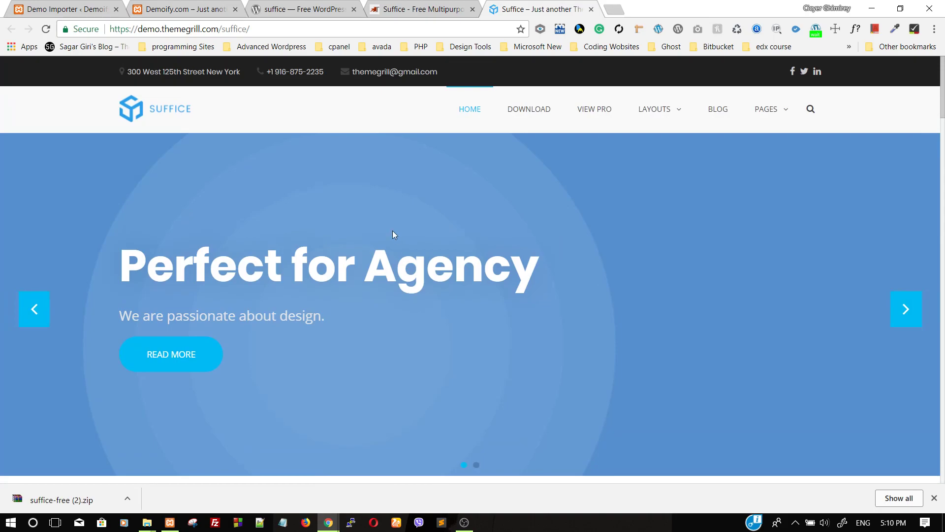
scroll(392, 236, down, 6)
scroll(391, 223, up, 6)
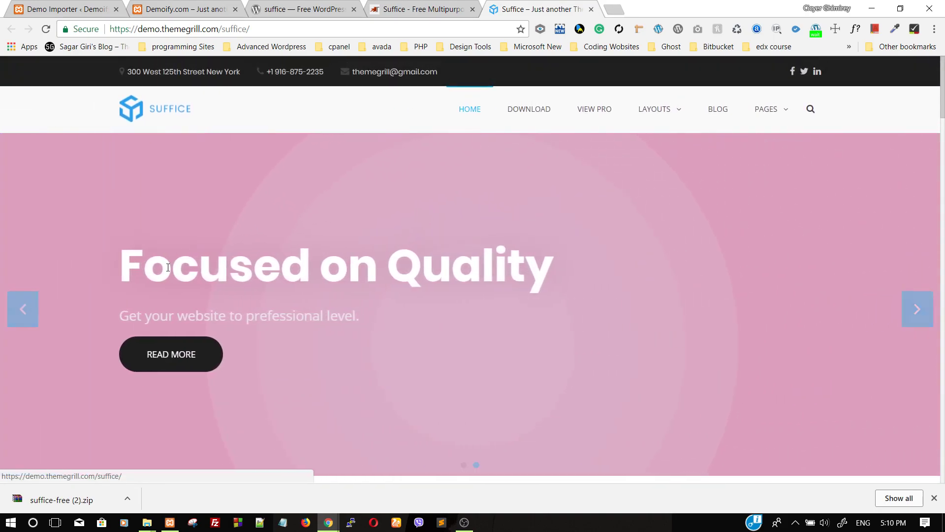
scroll(251, 309, down, 6)
scroll(252, 309, up, 6)
scroll(252, 309, down, 14)
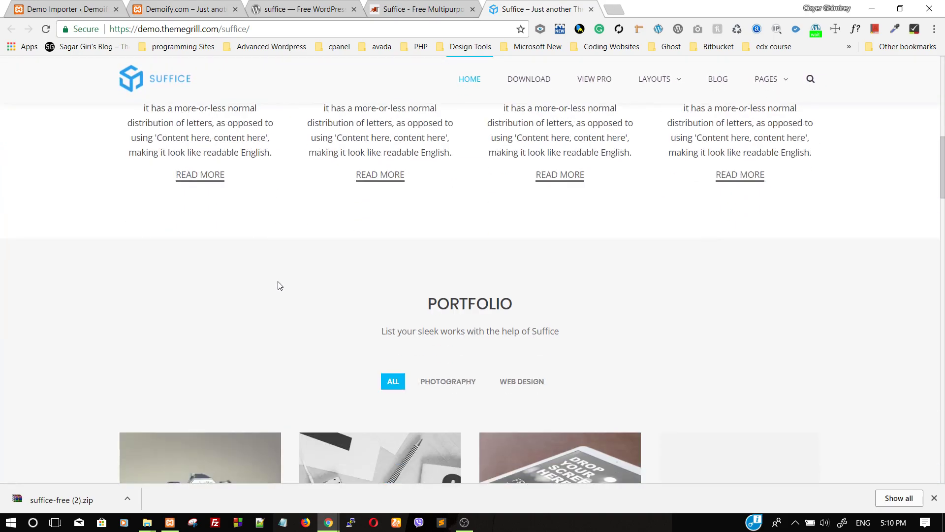
scroll(295, 271, down, 12)
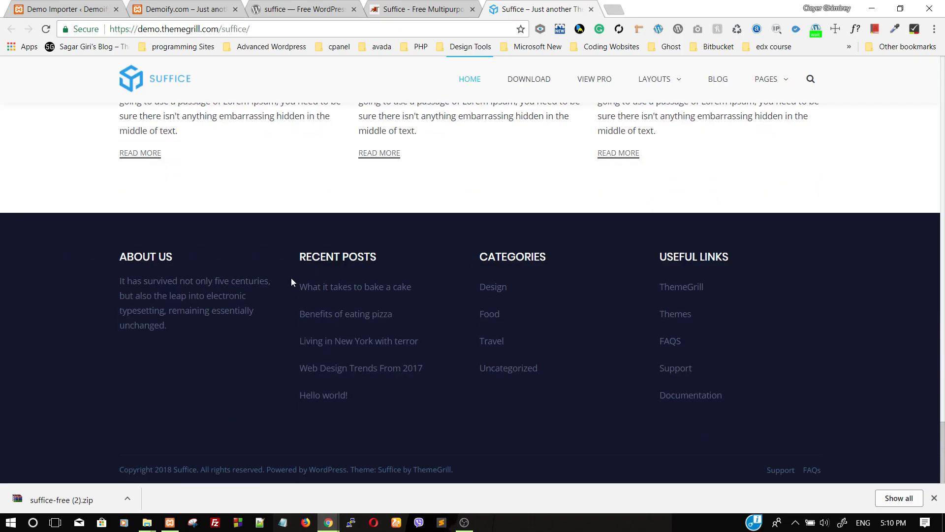
- Check the import progress in the Demo Importer and compare with the local site's front page
click(40, 6)
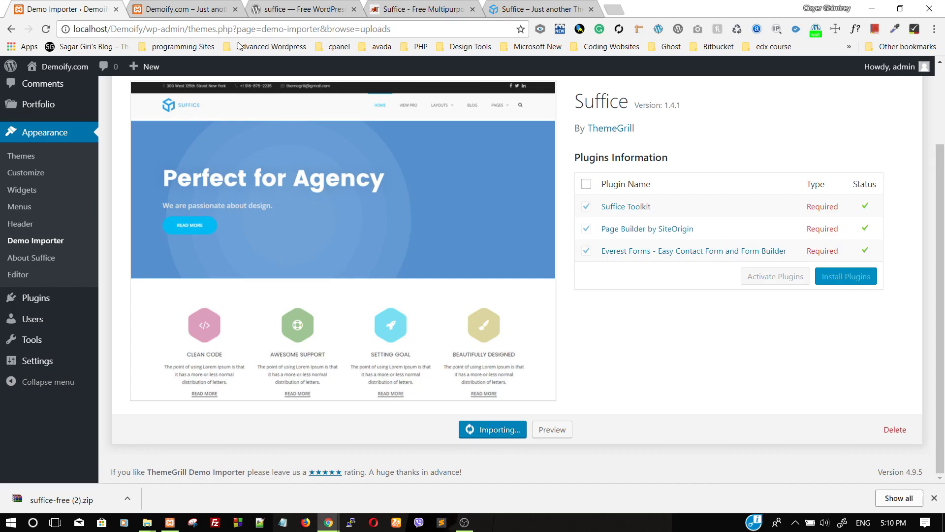
click(210, 5)
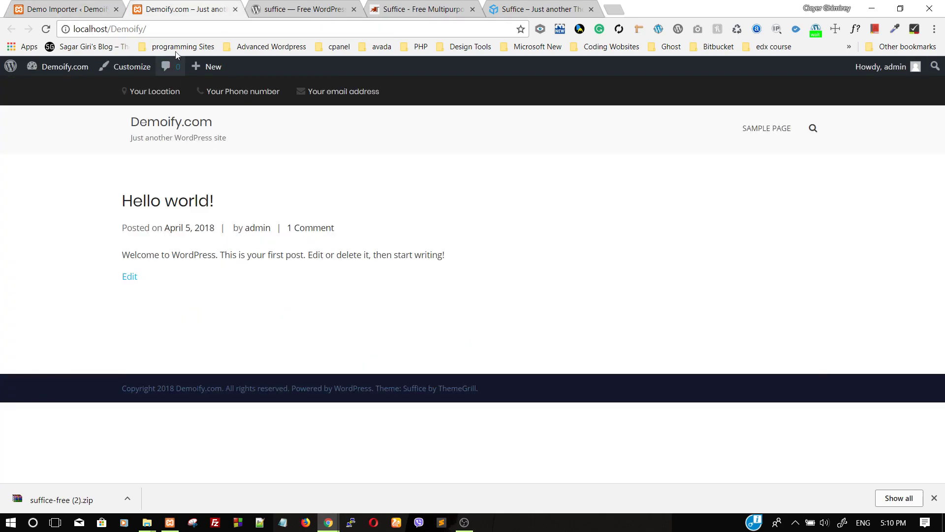
click(74, 6)
scroll(311, 285, up, 2)
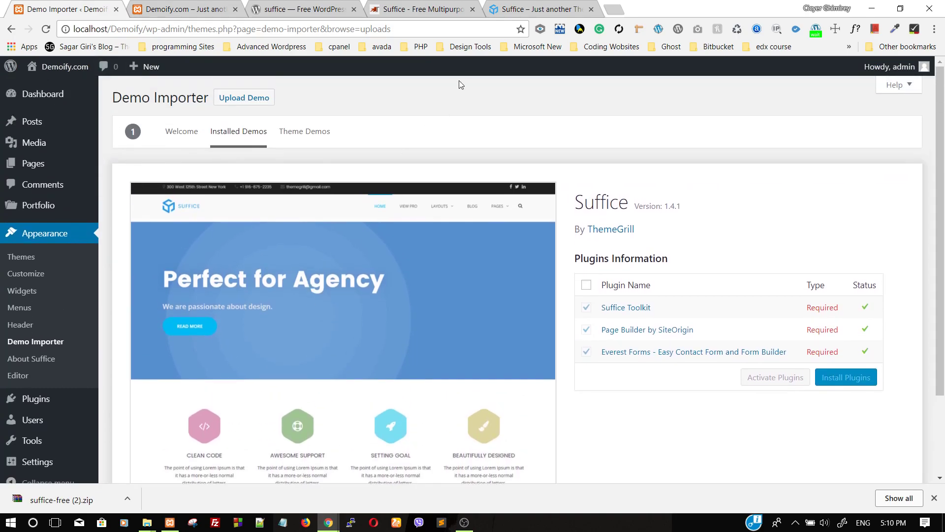
- View the top of the online Suffice demo again, and return to the Demo Importer to check the import
click(536, 9)
scroll(473, 230, up, 5)
scroll(473, 232, up, 15)
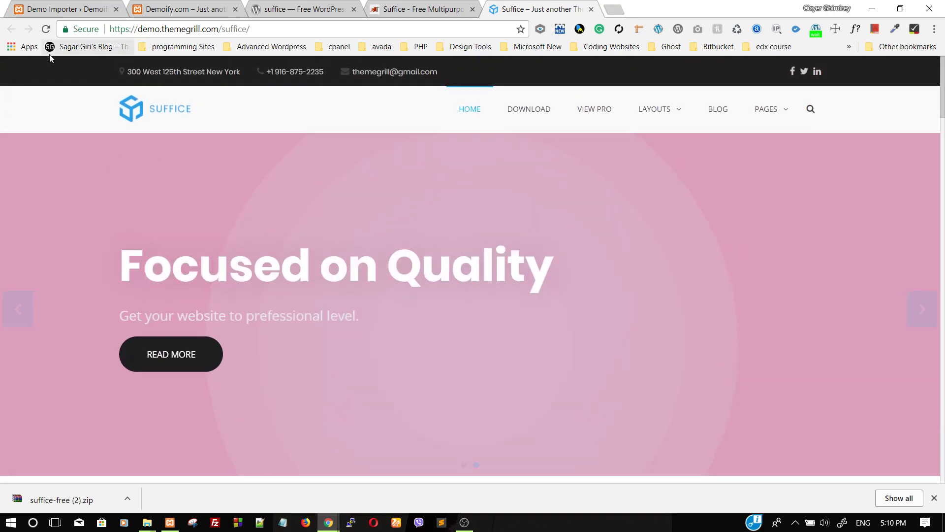
click(55, 9)
scroll(181, 305, down, 2)
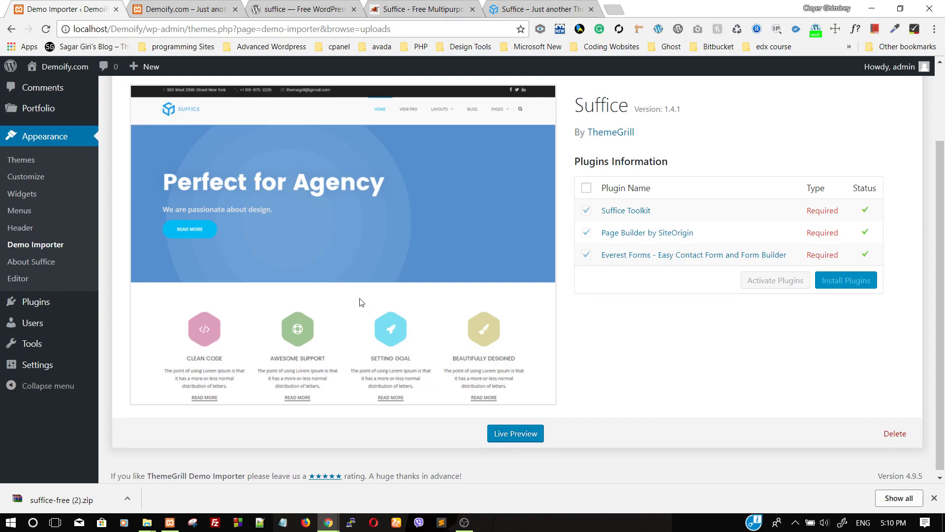
- Return to the local Demoify site's front page and reload it to show the imported demo
scroll(355, 294, up, 3)
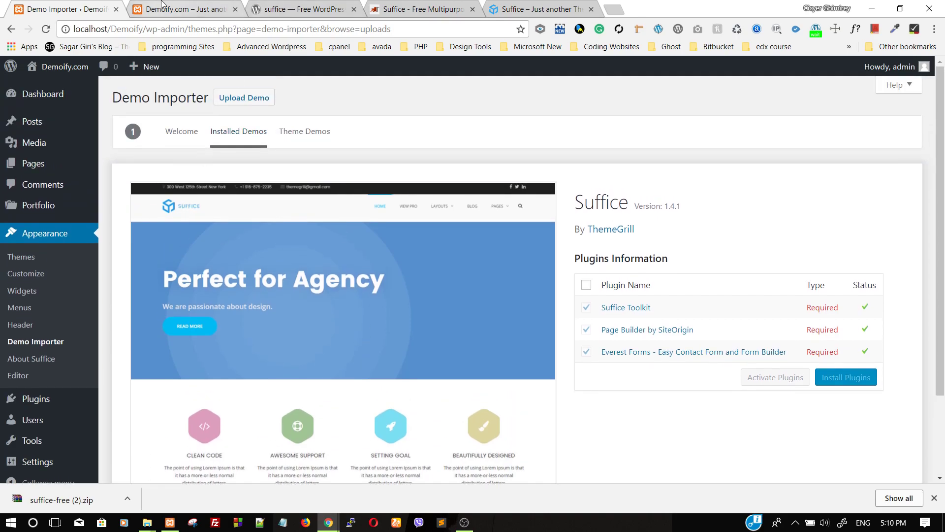
click(184, 9)
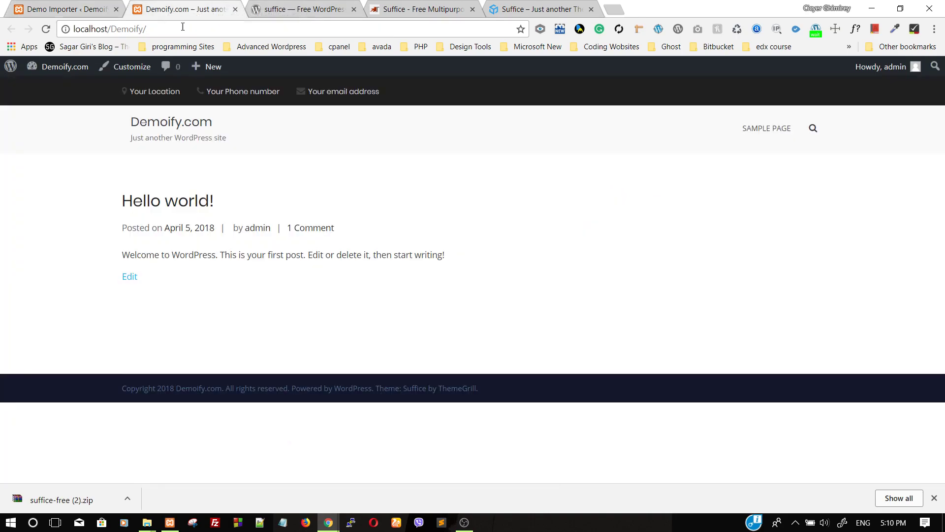
click(154, 30)
key(Return)
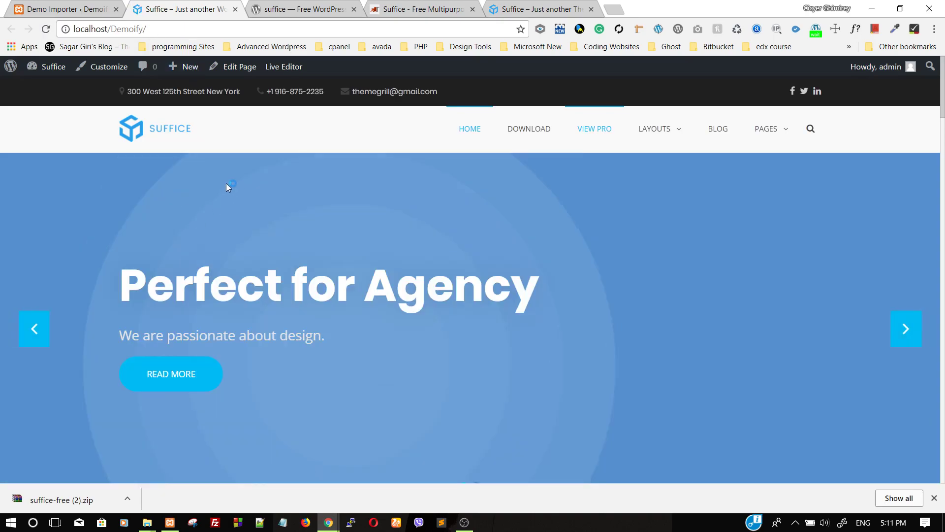
- Examine the local site's imported front page from the slider down to the footer and return to its beginning
scroll(190, 136, down, 4)
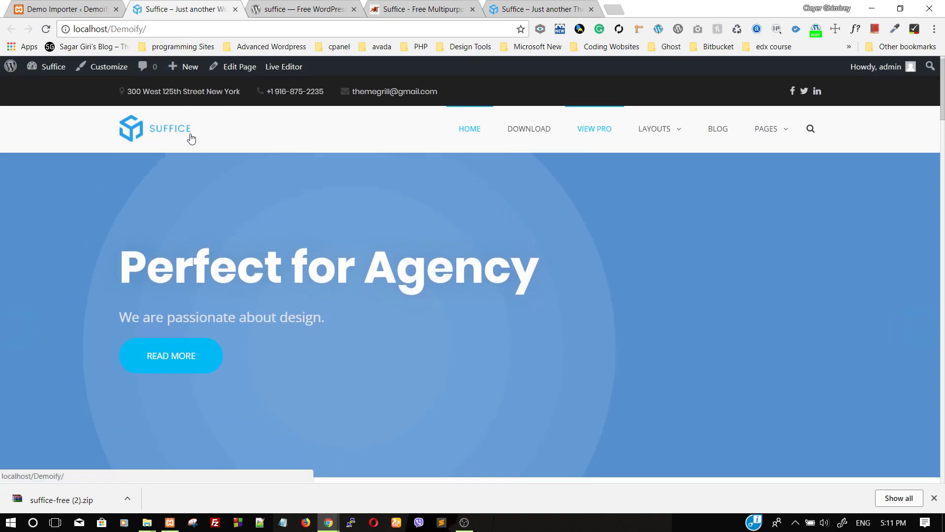
scroll(247, 200, up, 4)
scroll(256, 217, down, 12)
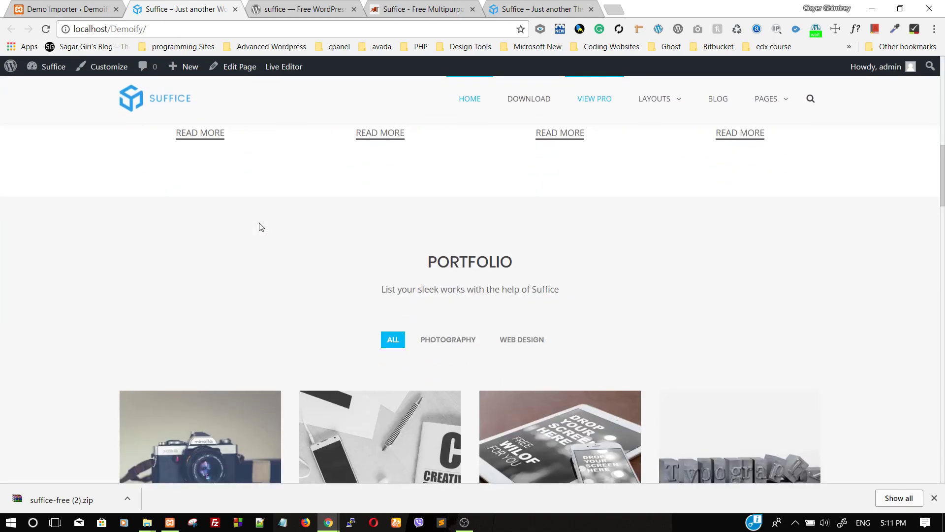
scroll(261, 224, down, 20)
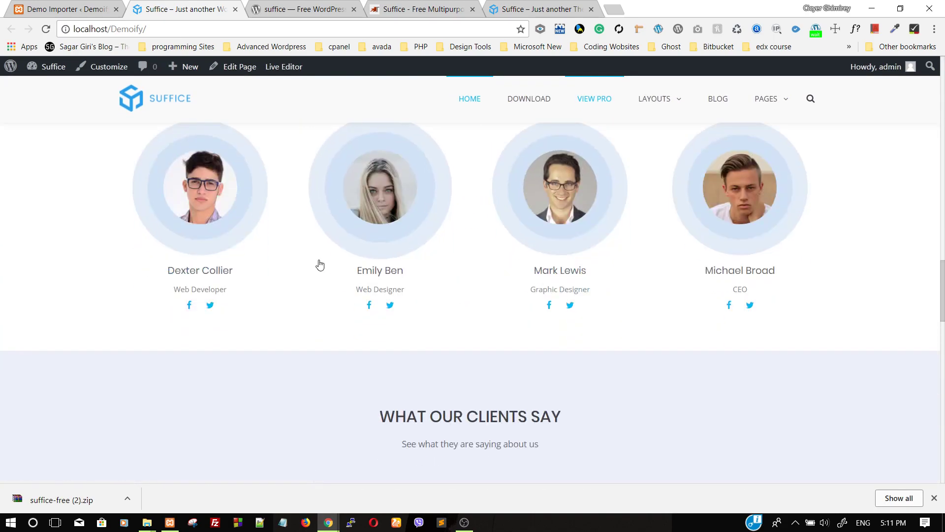
scroll(317, 251, down, 12)
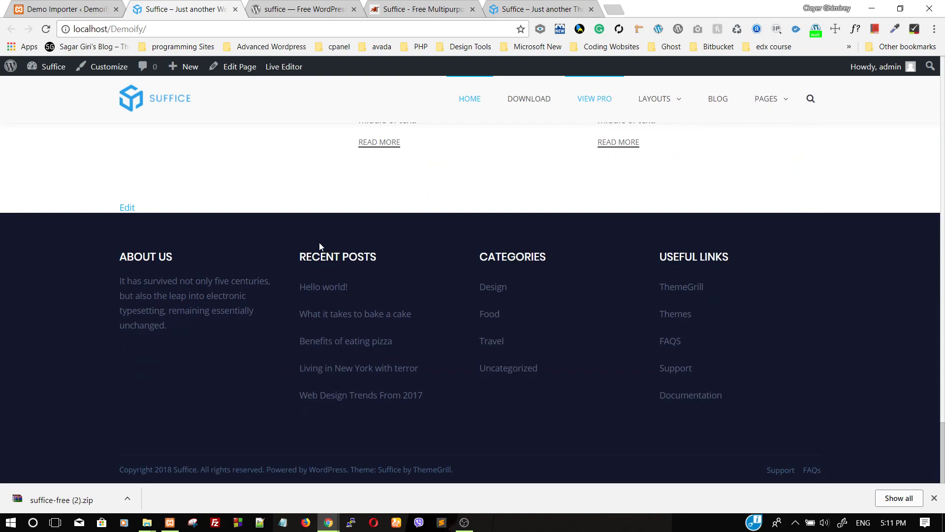
scroll(319, 243, up, 7)
scroll(321, 246, up, 20)
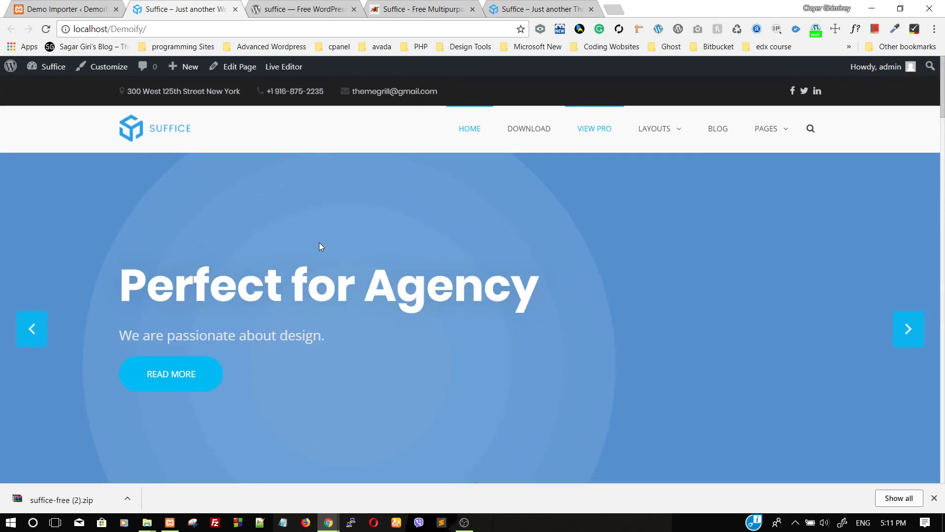
- Open the local site's theme customizer from the dashboard and set the site title to Demoify.com
mouse_move(51, 67)
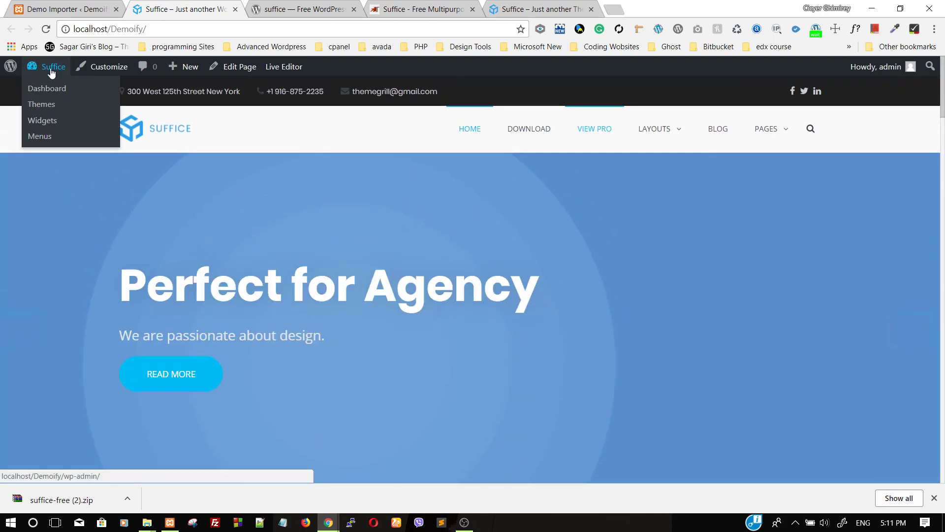
click(51, 88)
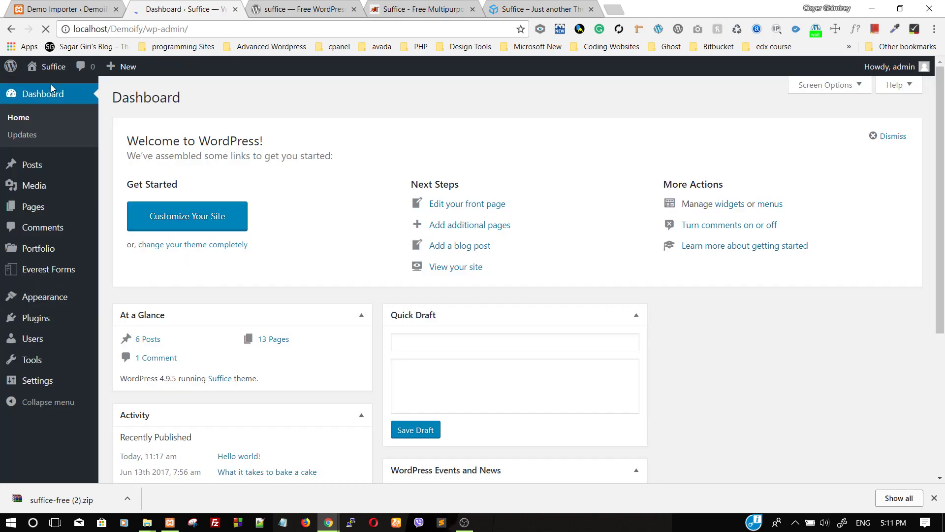
mouse_move(33, 299)
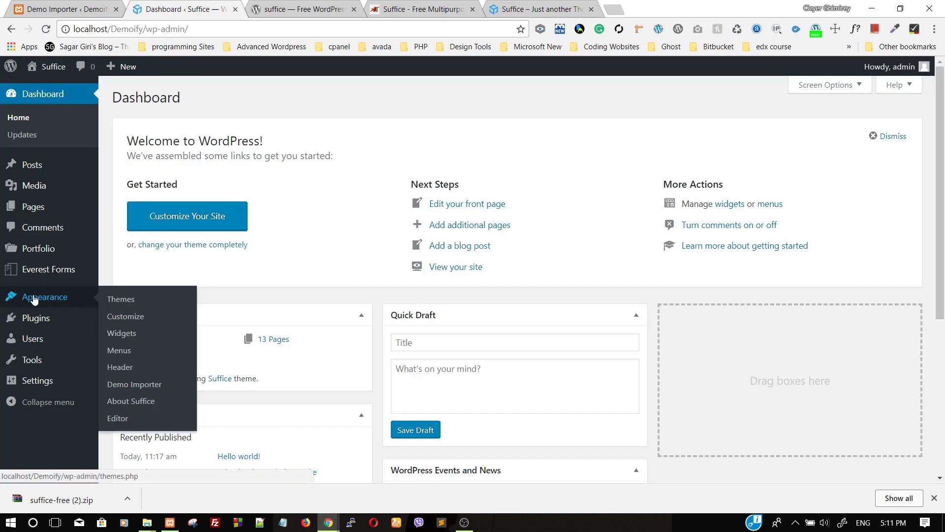
click(127, 318)
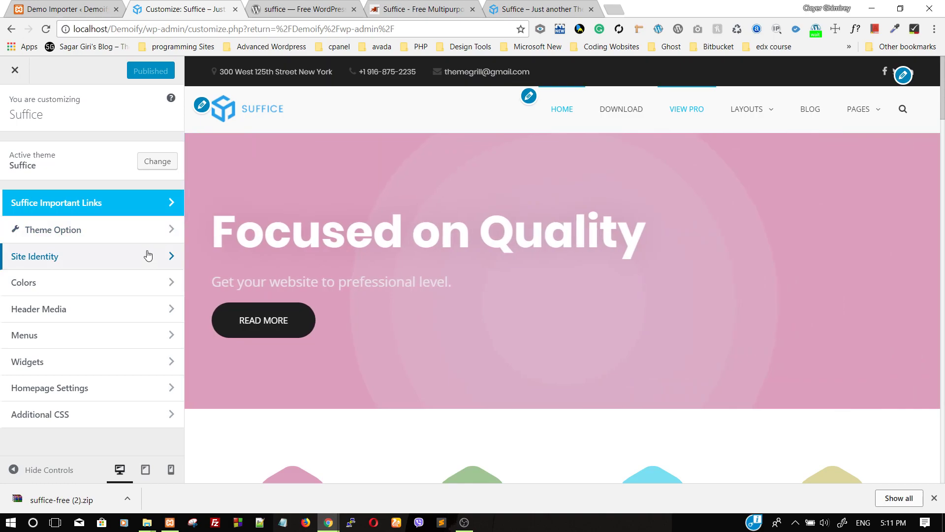
click(143, 255)
drag(87, 236, 2, 244)
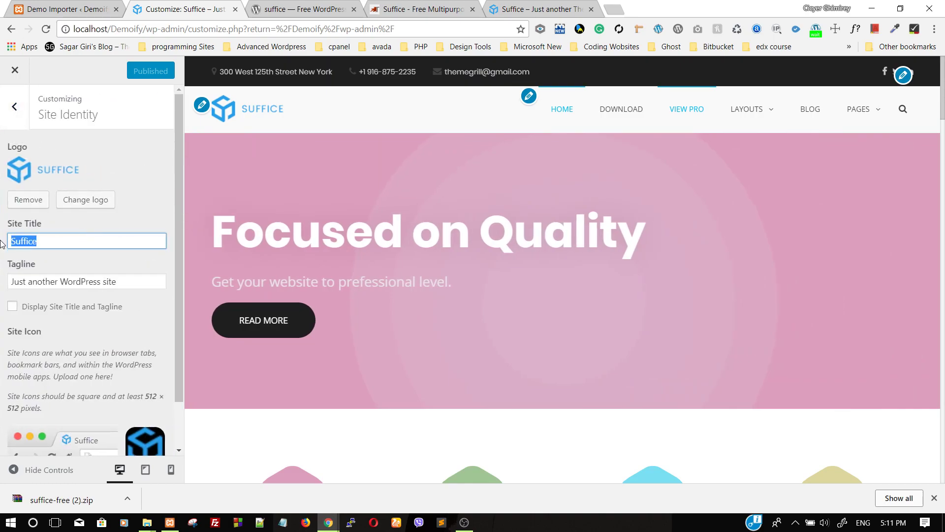
text(De)
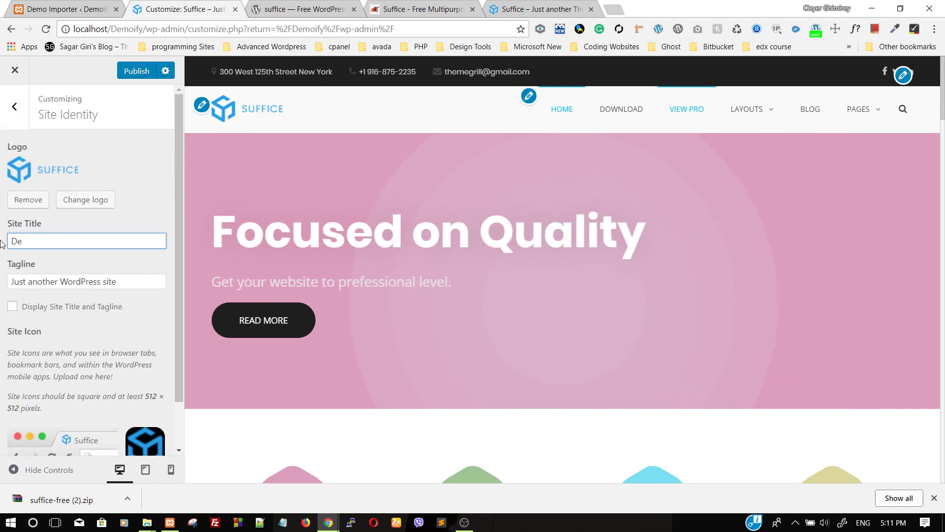
text(moify.com)
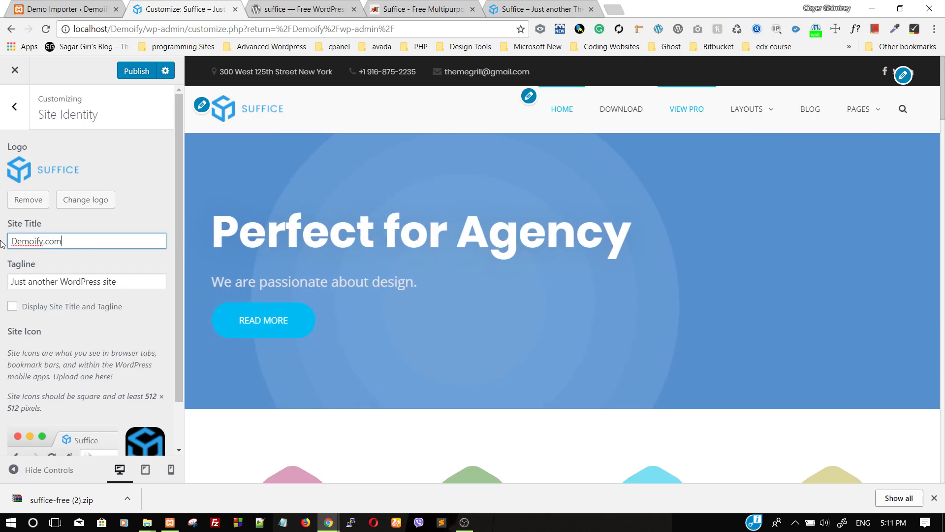
- Remove the site icon and the Suffice logo from the site identity, and publish the changes
scroll(38, 312, down, 1)
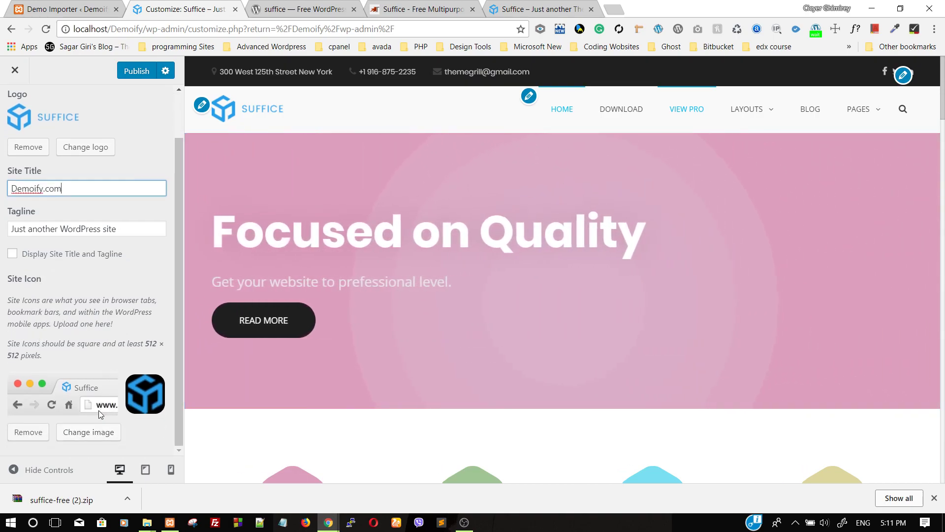
click(27, 432)
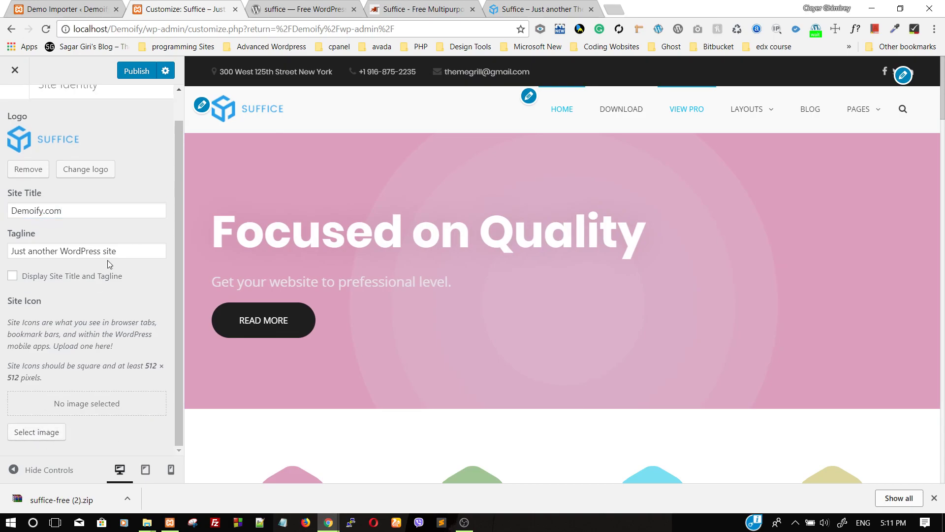
scroll(108, 261, up, 1)
click(44, 199)
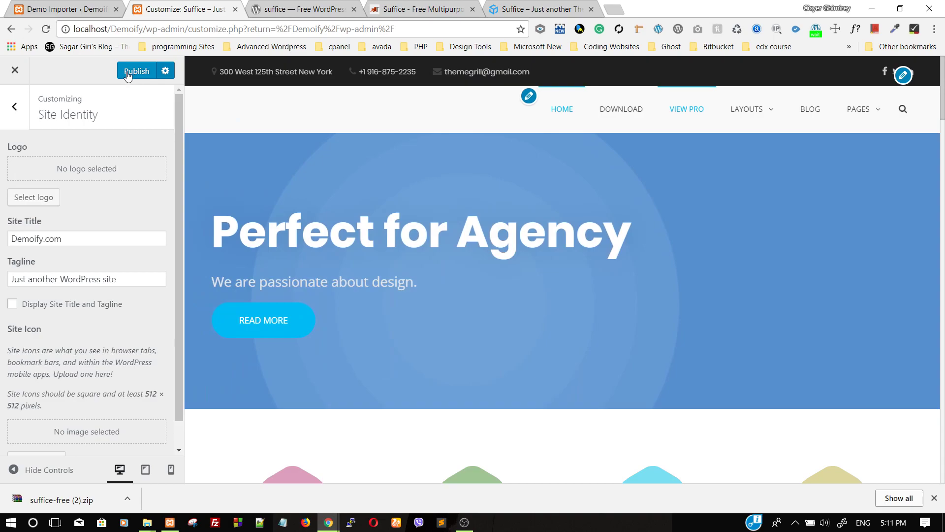
click(132, 73)
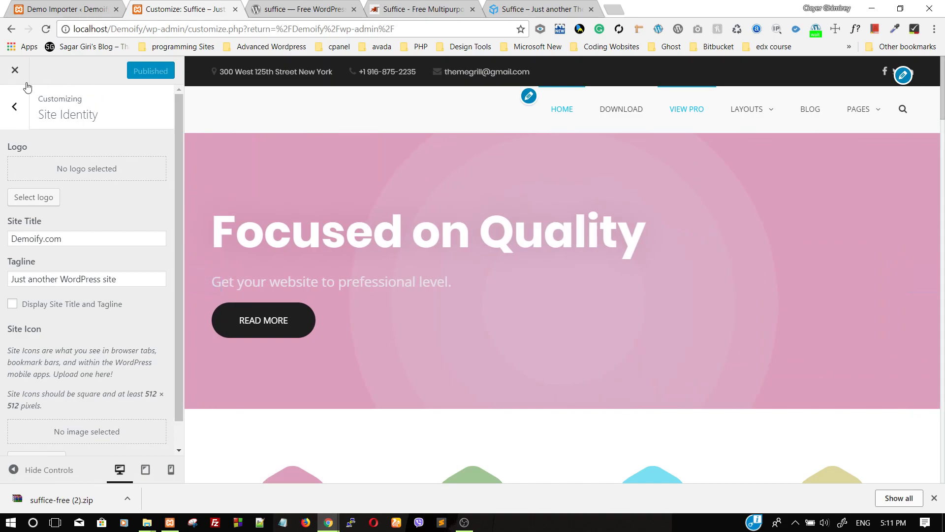
- Review the list of Theme Option settings in the customizer and return to the main customizer sections
click(17, 106)
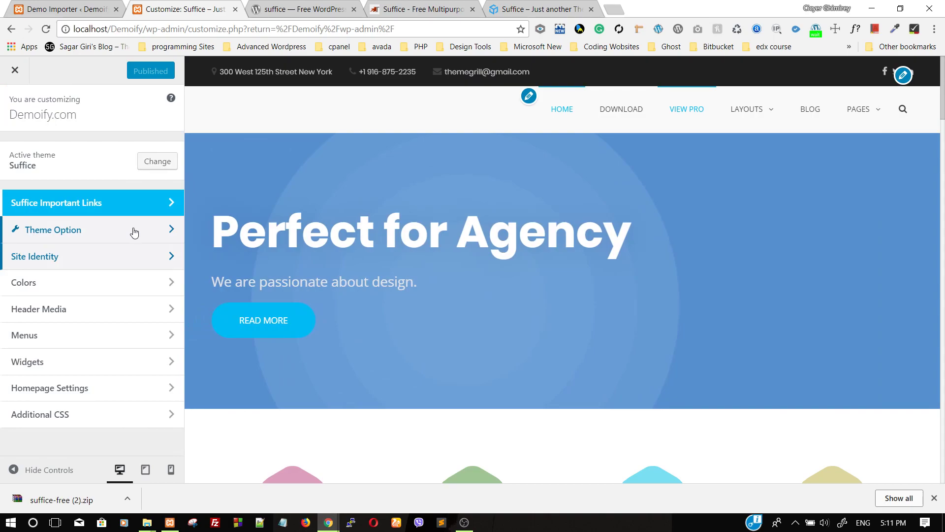
click(133, 230)
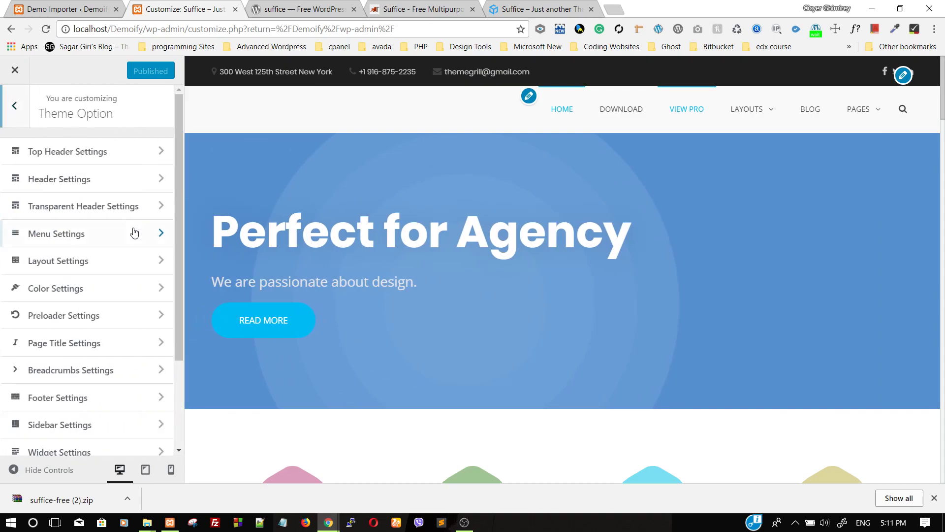
scroll(118, 187, down, 3)
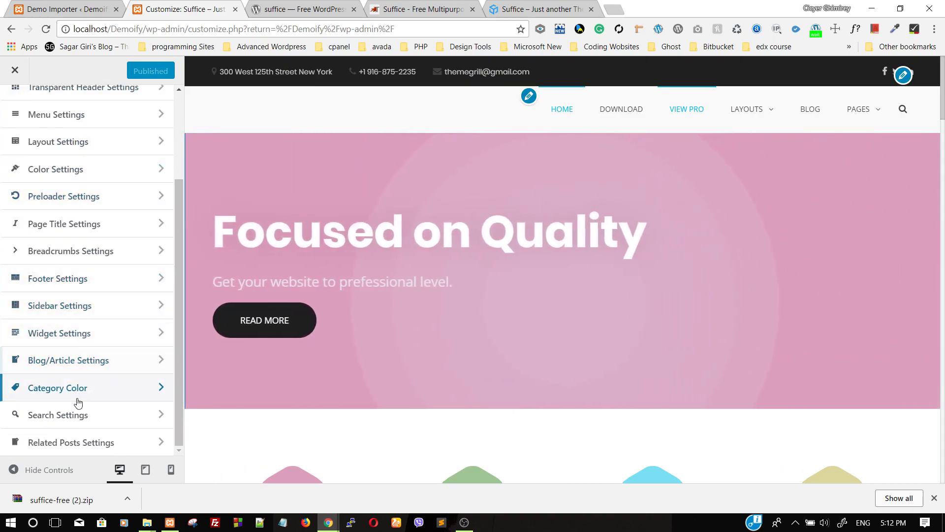
scroll(81, 394, up, 3)
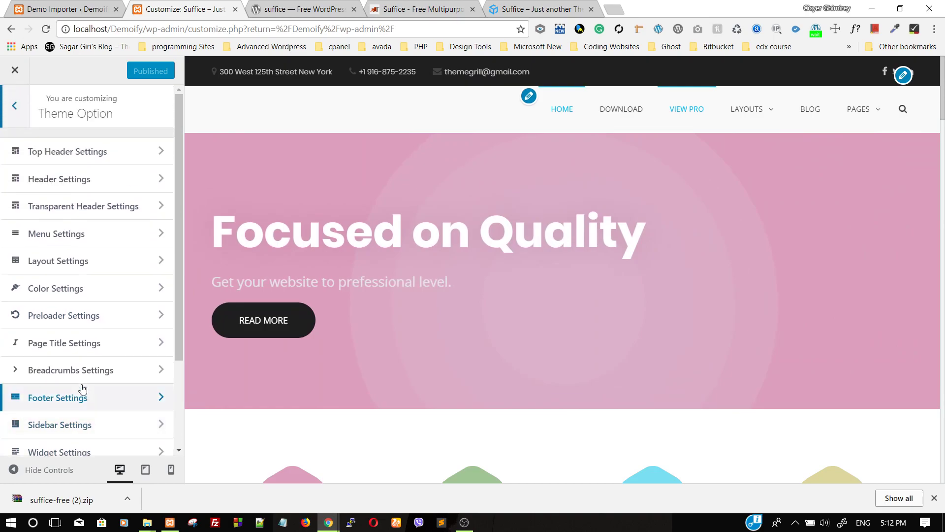
click(13, 113)
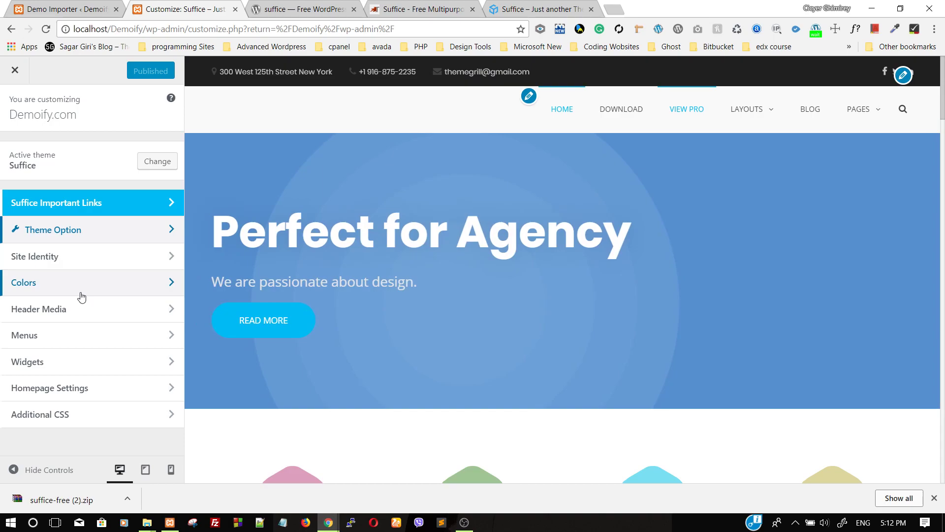